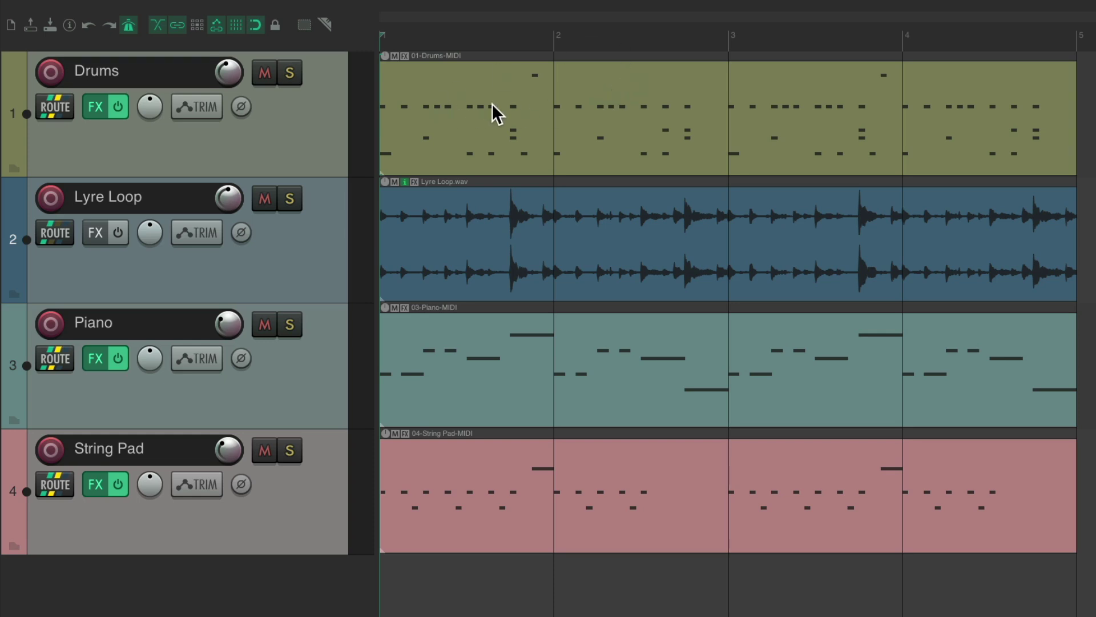
Step: Open the Drums MIDI take in the MIDI editor and scroll around its notes
double_click(464, 87)
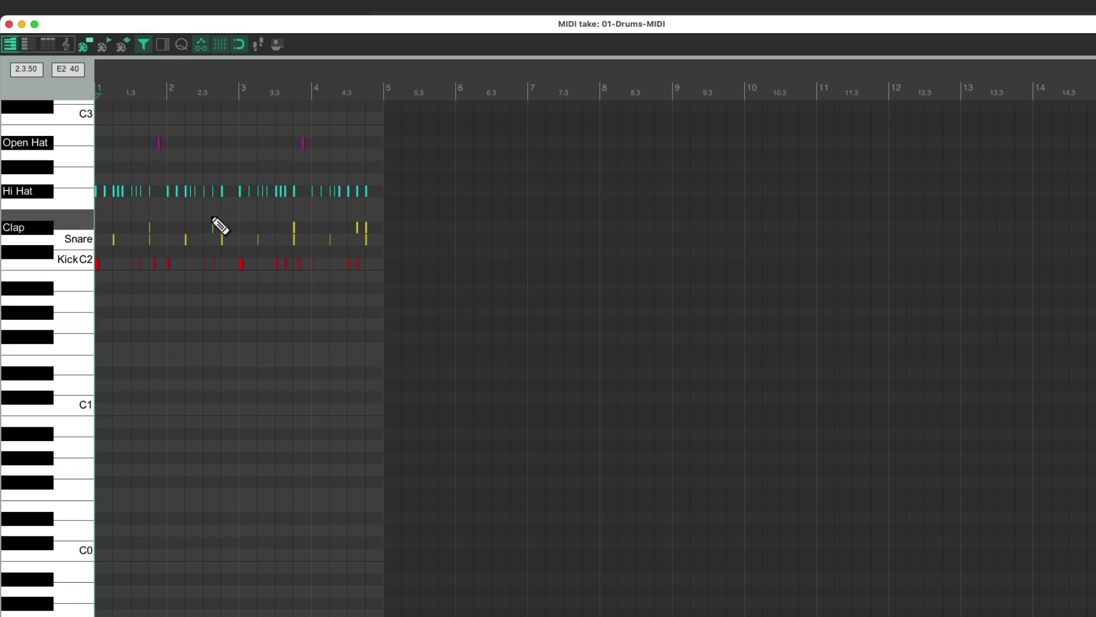
scroll(221, 225, "up", 6)
scroll(372, 295, "down", 4)
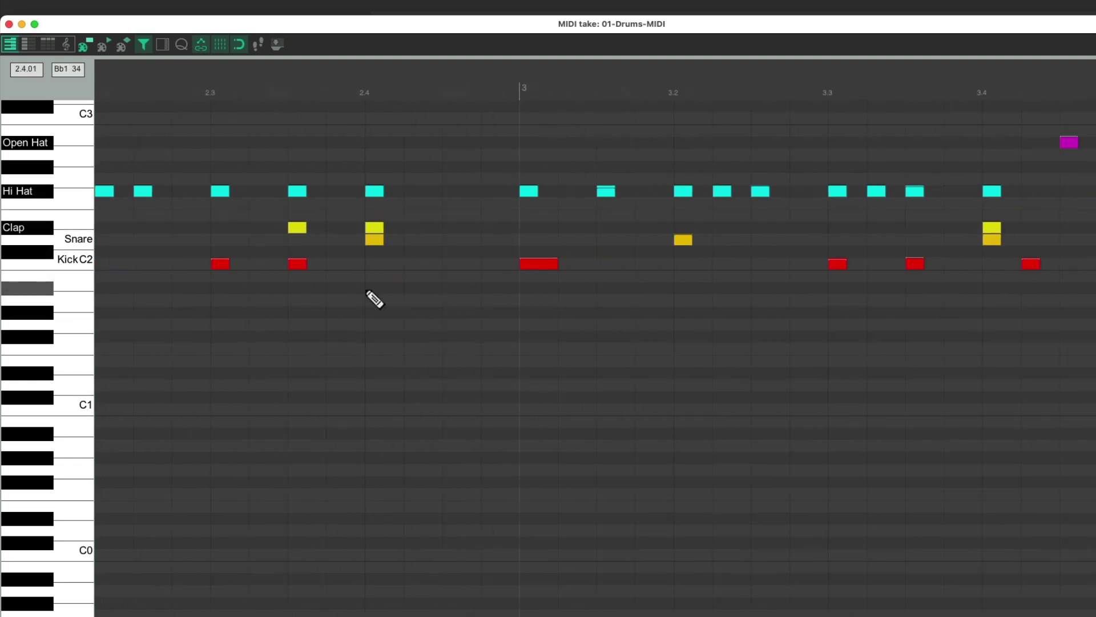
scroll(291, 220, "up", 3)
scroll(367, 269, "left", 3)
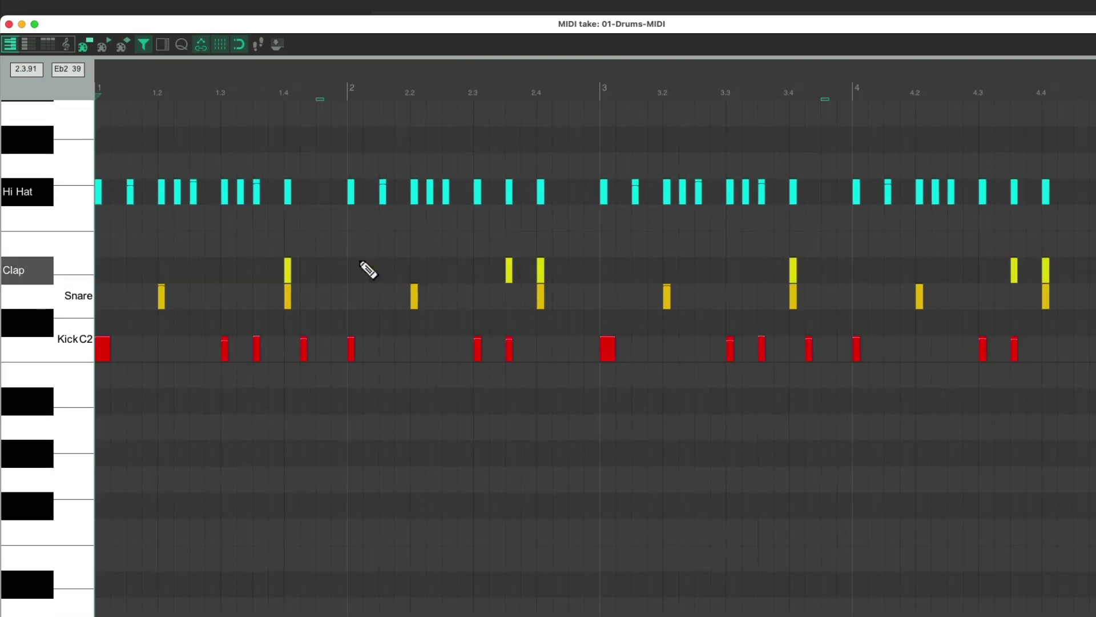
scroll(446, 302, "up", 6)
scroll(458, 317, "down", 5)
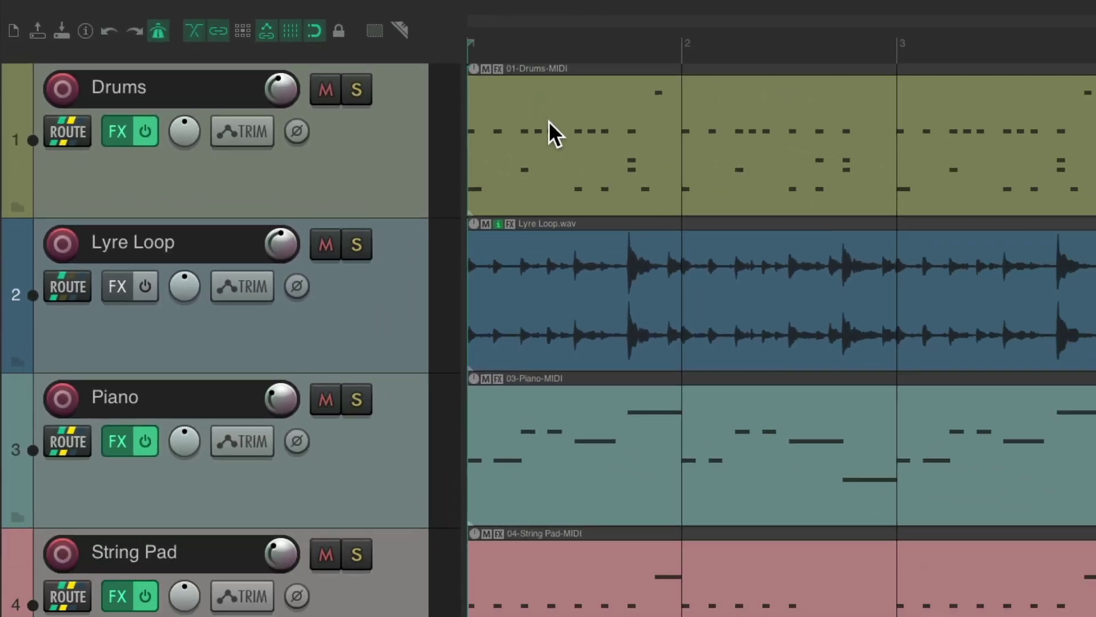
Step: Reopen the Drums take and try the named notes, event list, notation and piano roll views
double_click(705, 175)
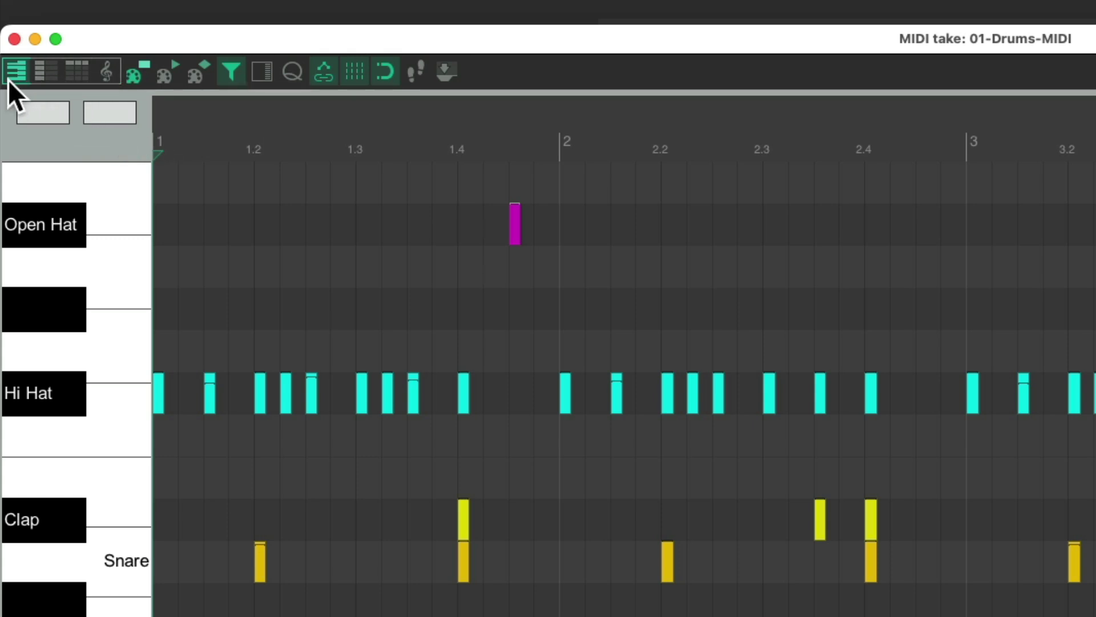
left_click(36, 75)
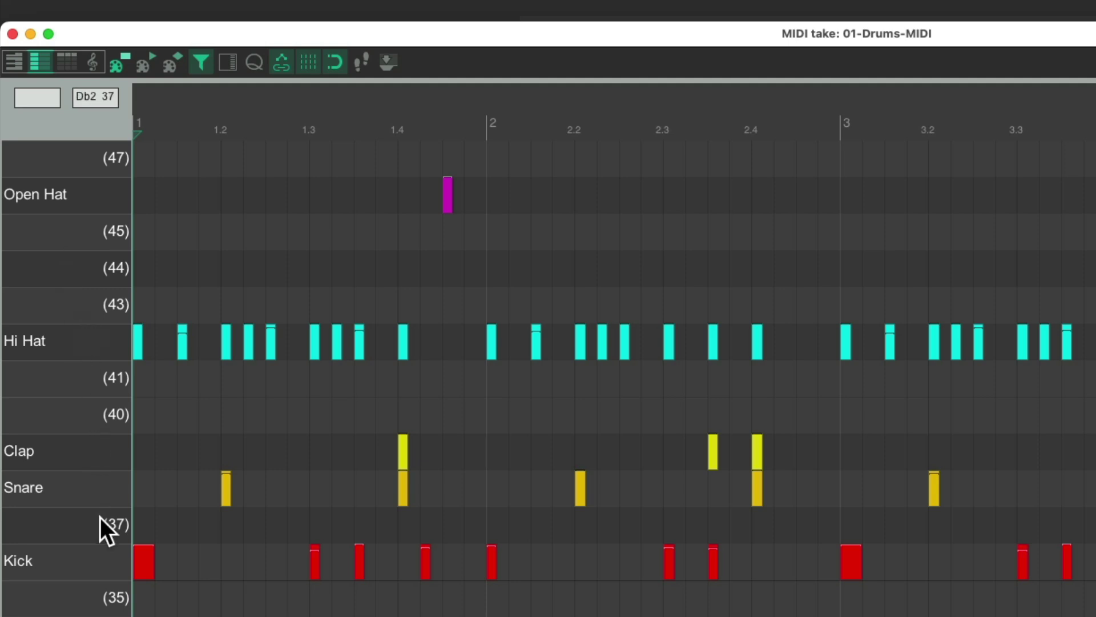
left_click(67, 62)
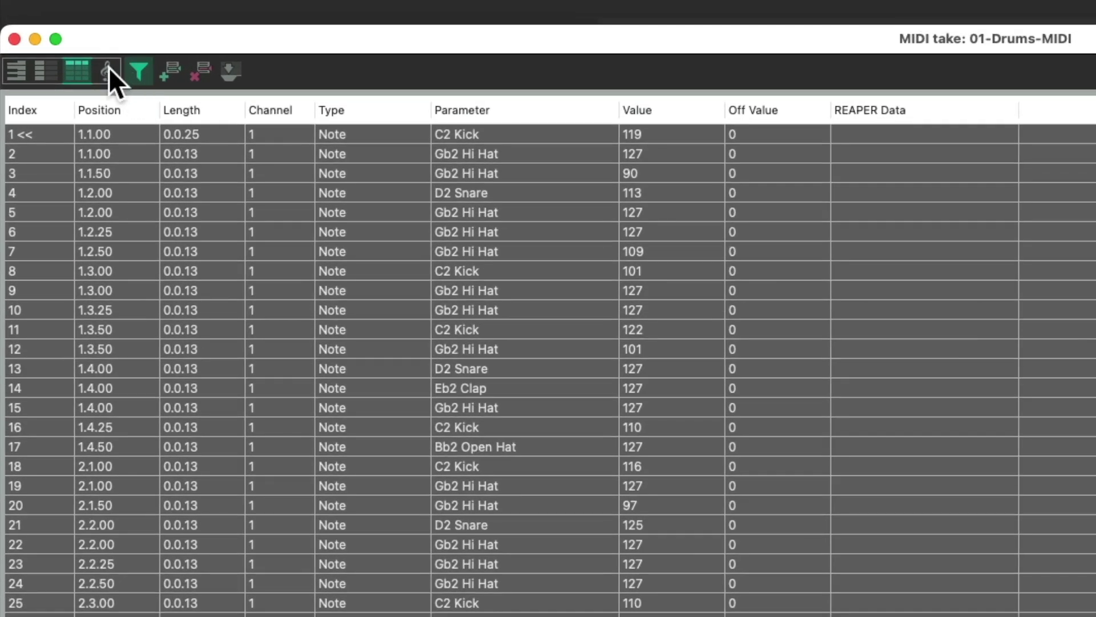
left_click(60, 40)
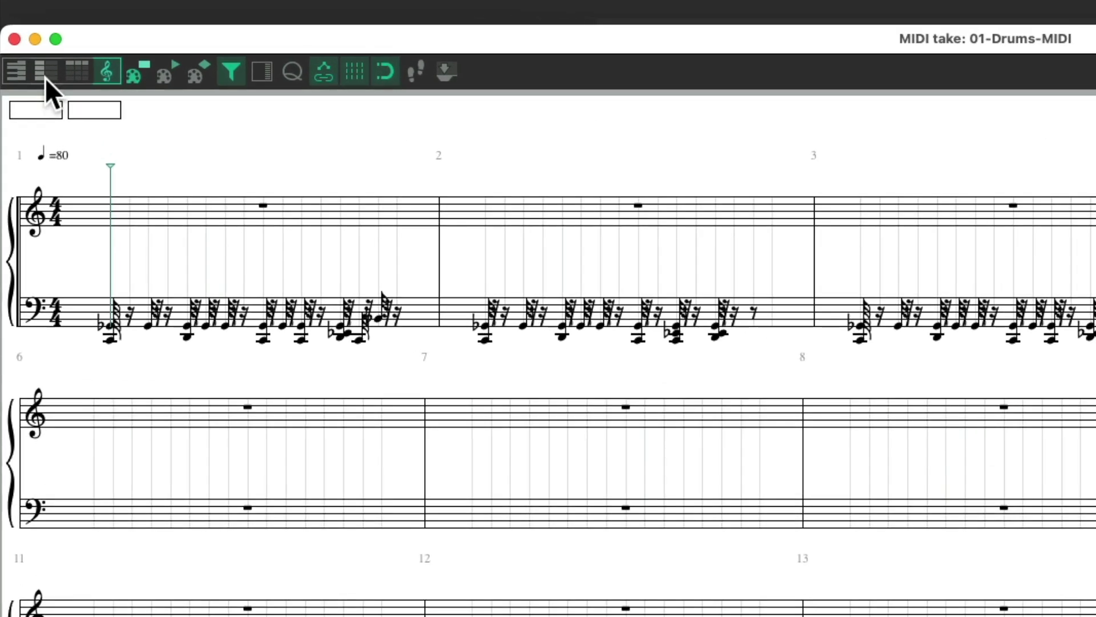
left_click(31, 53)
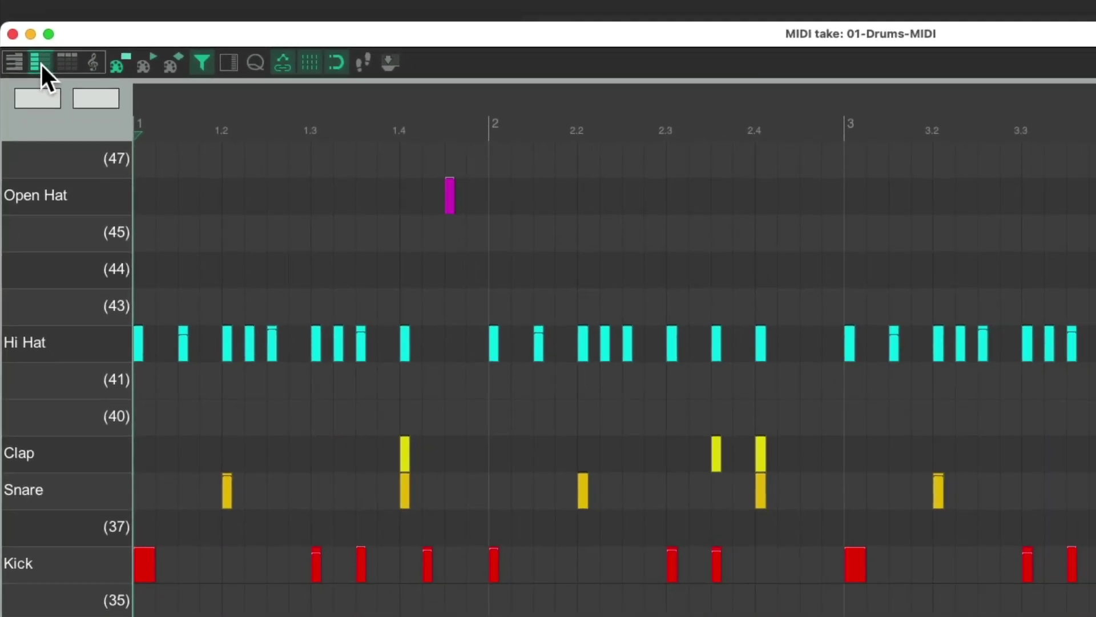
left_click(15, 64)
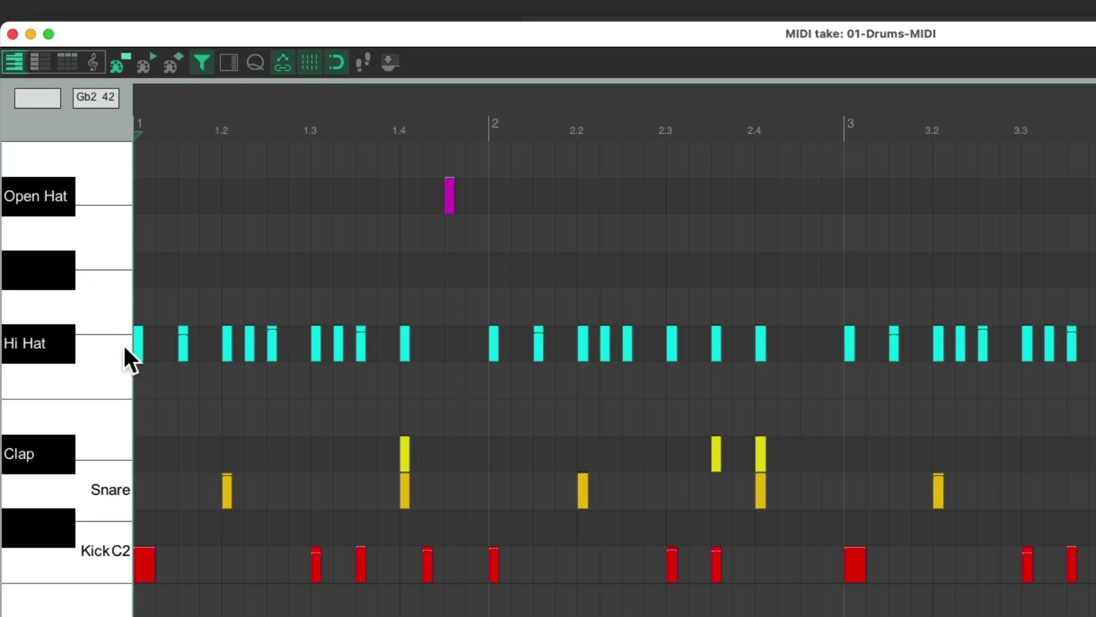
left_click(36, 61)
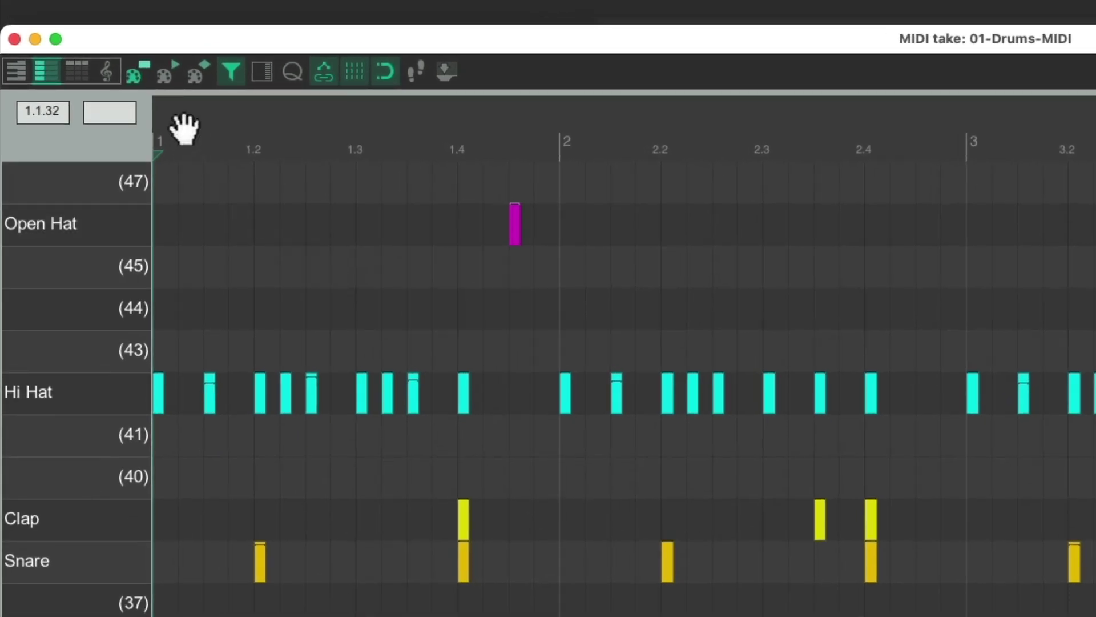
Step: Try triangle and diamond note shapes, then settle on rectangular notes on the named drum rows
left_click(166, 74)
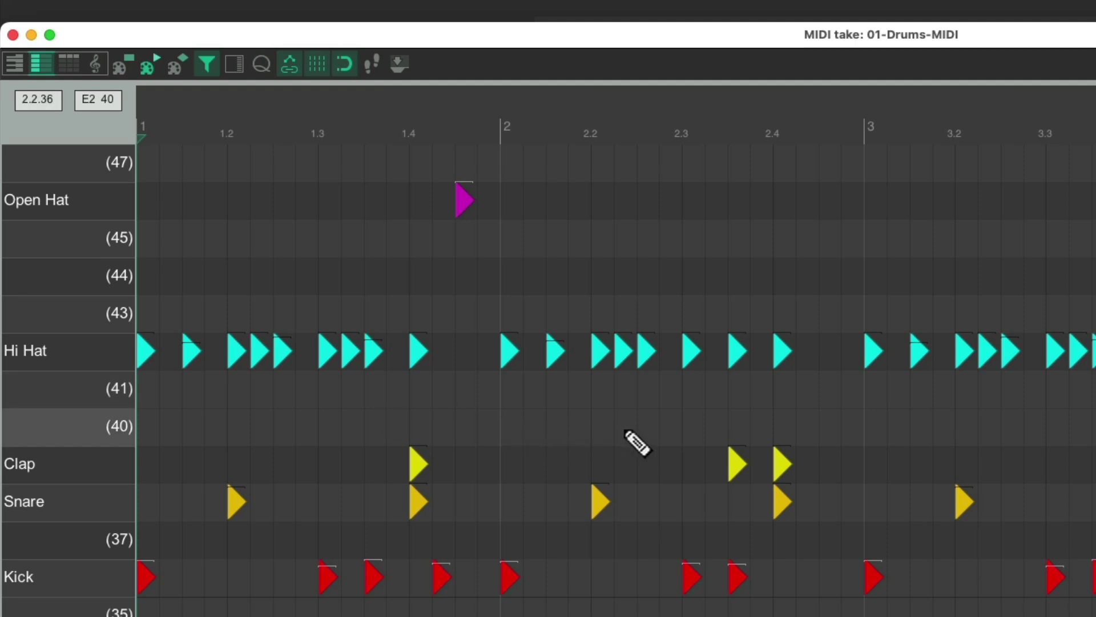
left_click(177, 66)
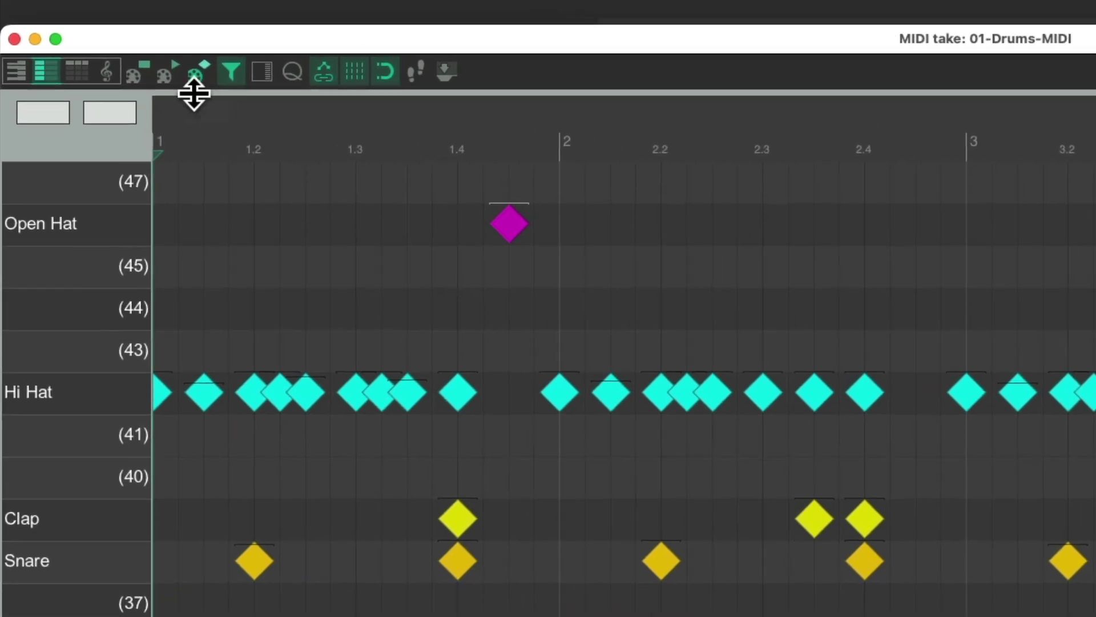
left_click(172, 78)
left_click(198, 77)
left_click(163, 77)
left_click(134, 77)
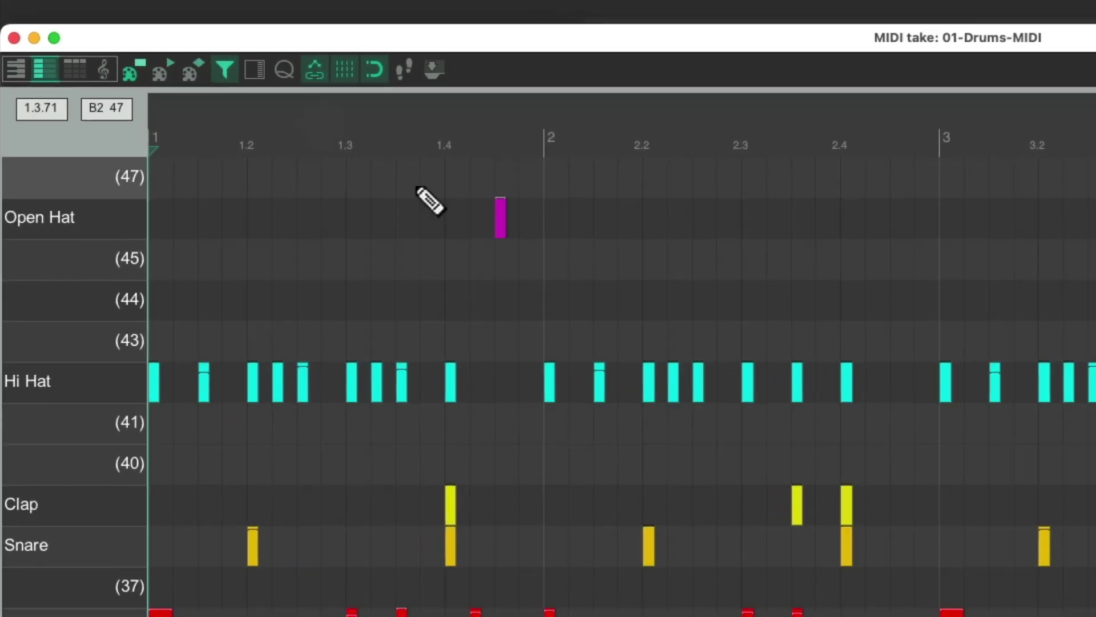
scroll(498, 503, "up", 5)
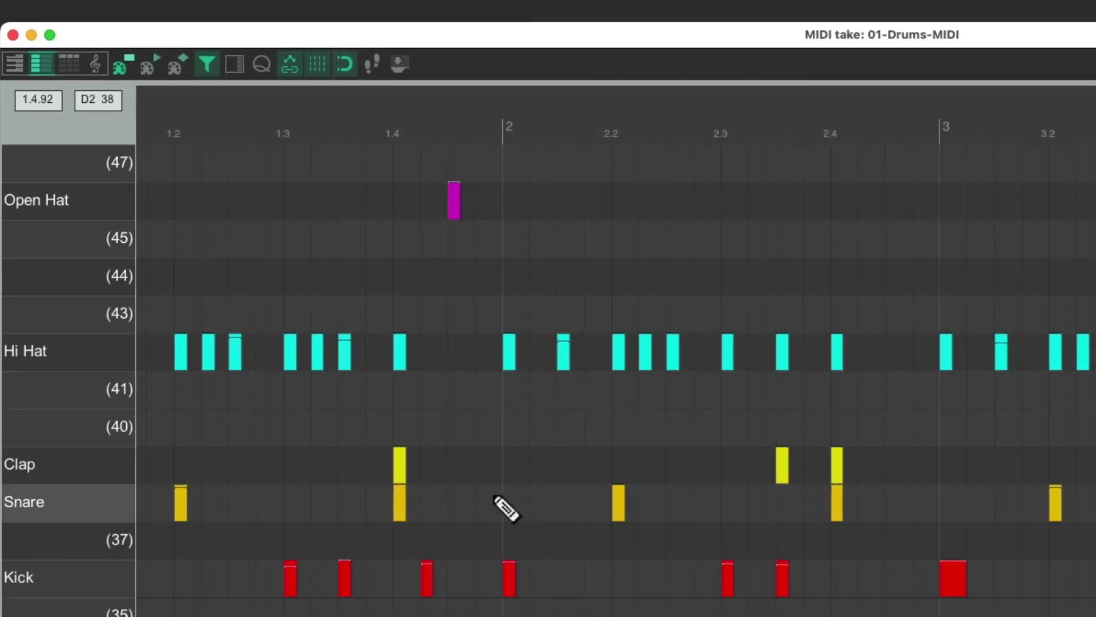
scroll(862, 452, "up", 4)
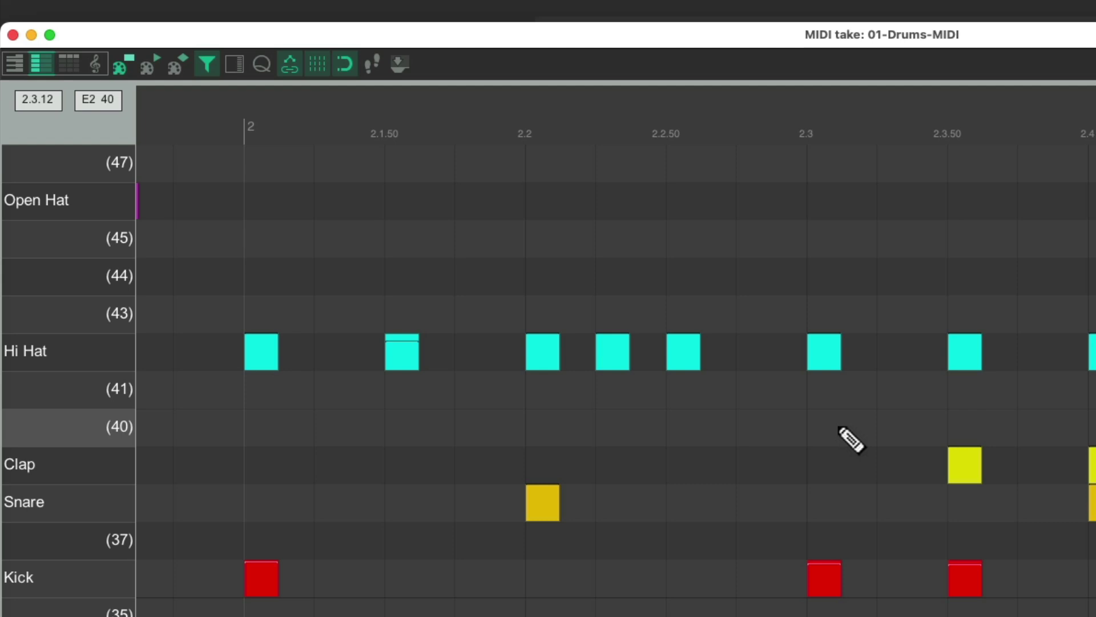
Step: Draw the 01-Drums-MIDI hits as triangular drum-mode notes and zoom out
left_click(150, 65)
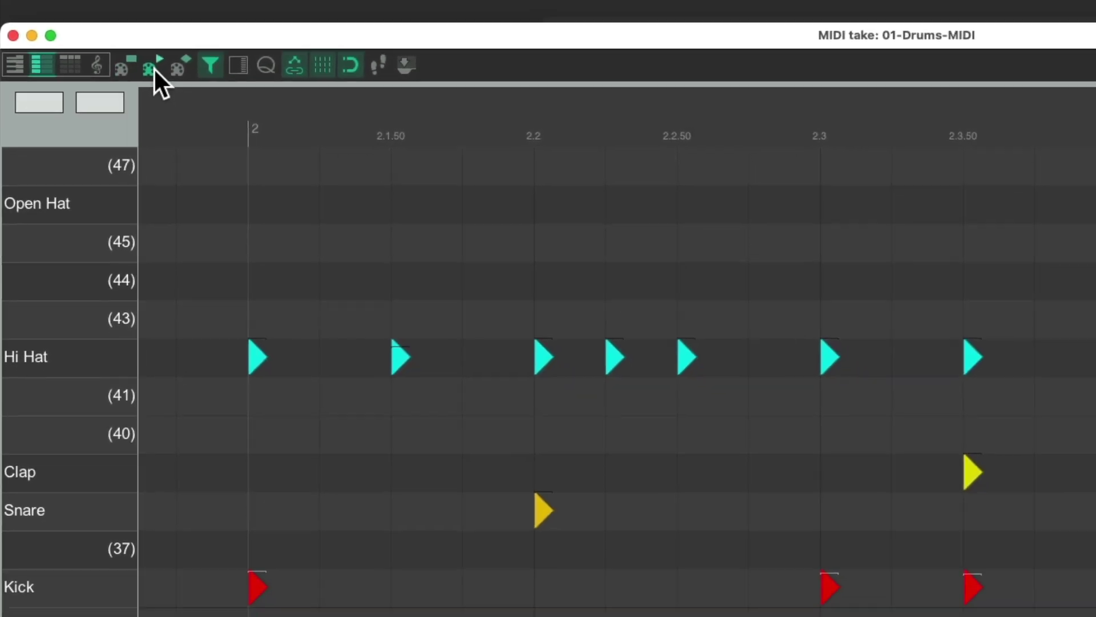
scroll(568, 309, "down", 3)
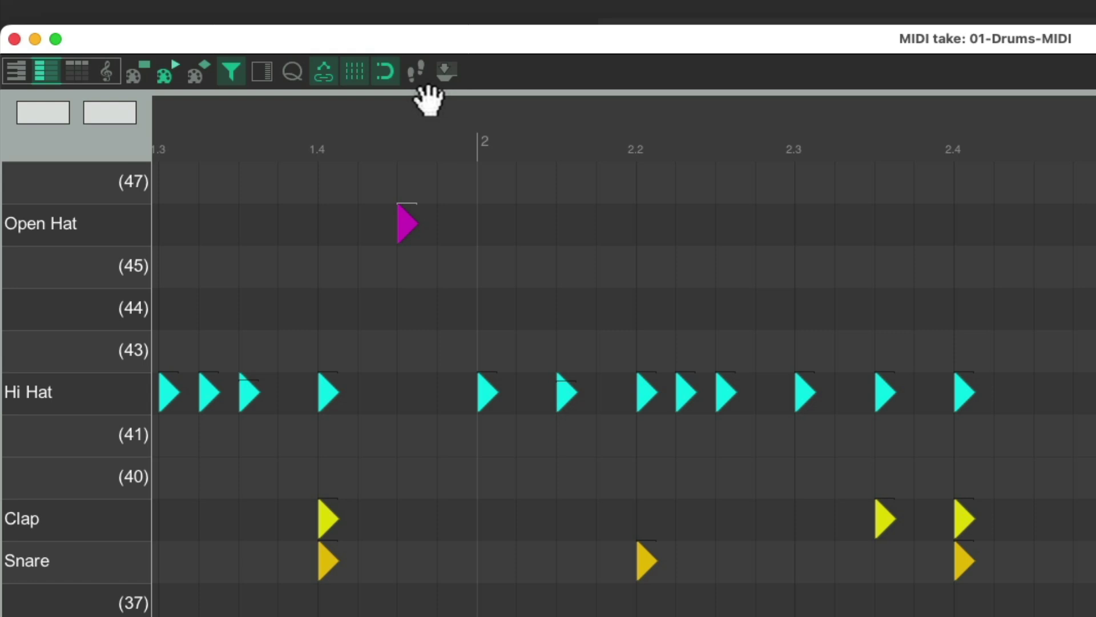
Step: Open Customize toolbar for the MIDI editor toolbar and start adding an action
right_click(516, 75)
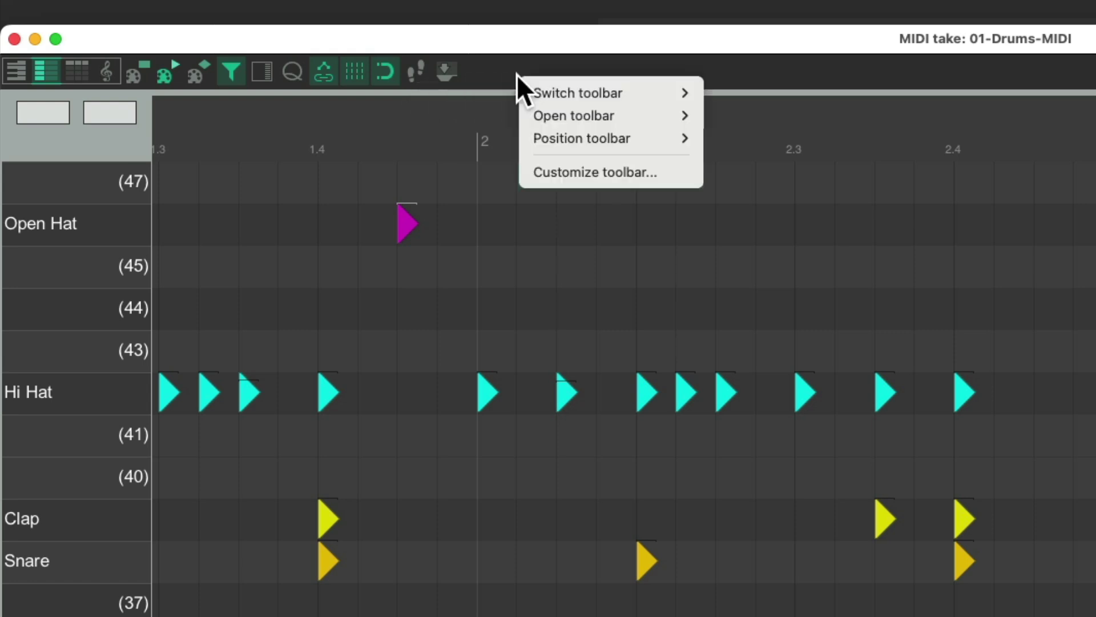
left_click(523, 173)
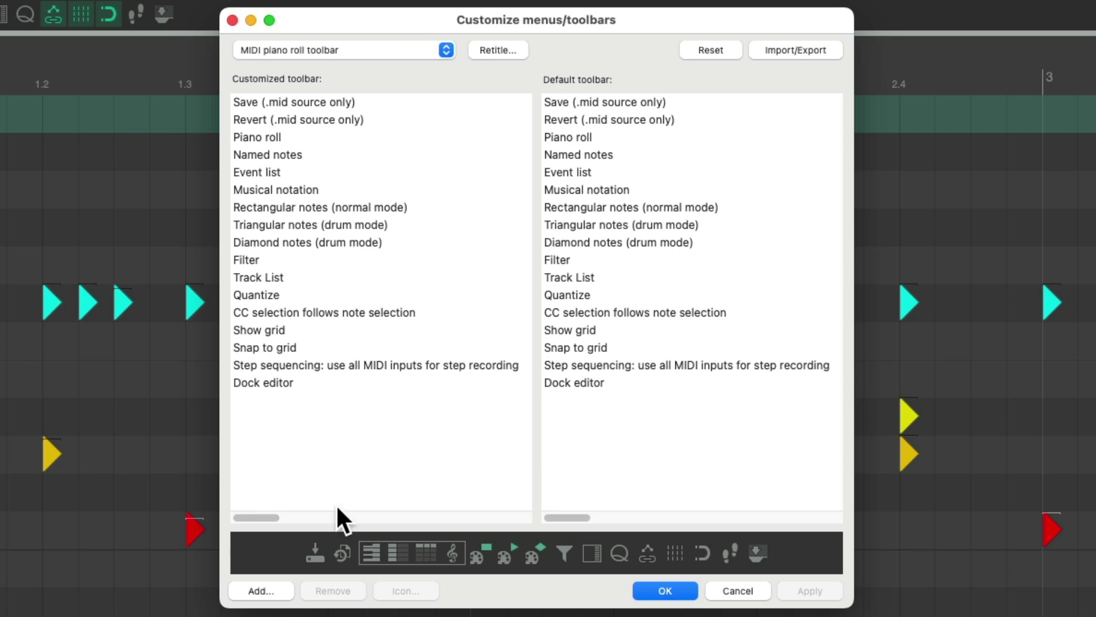
left_click(283, 584)
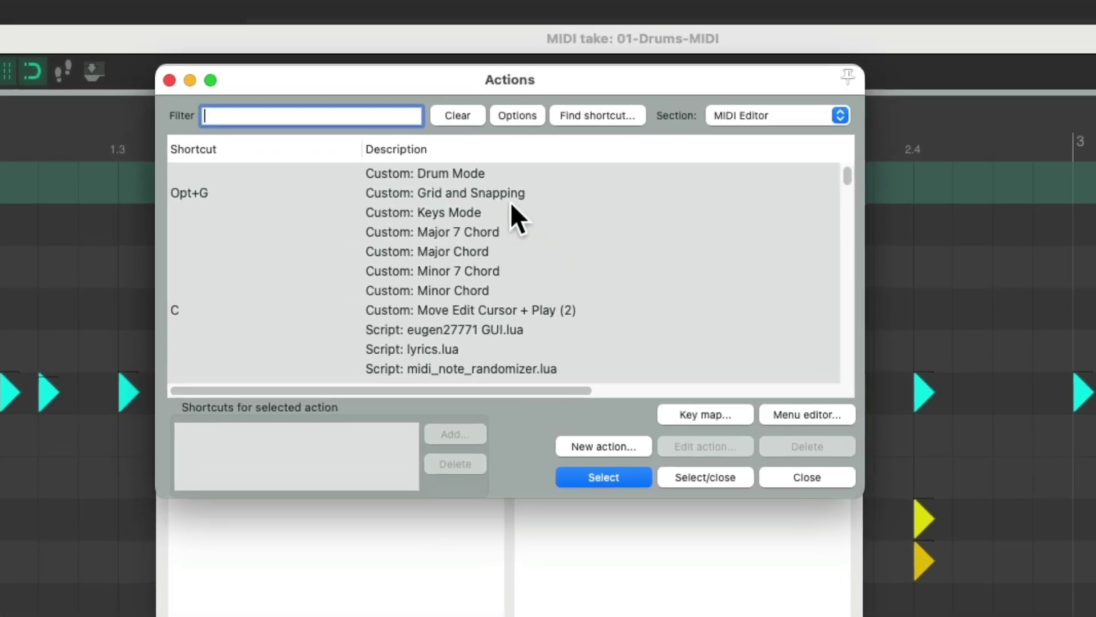
Step: Filter the Actions list for 'zoom to content' and add View: Zoom to content to the toolbar
scroll(550, 221, "down", 15)
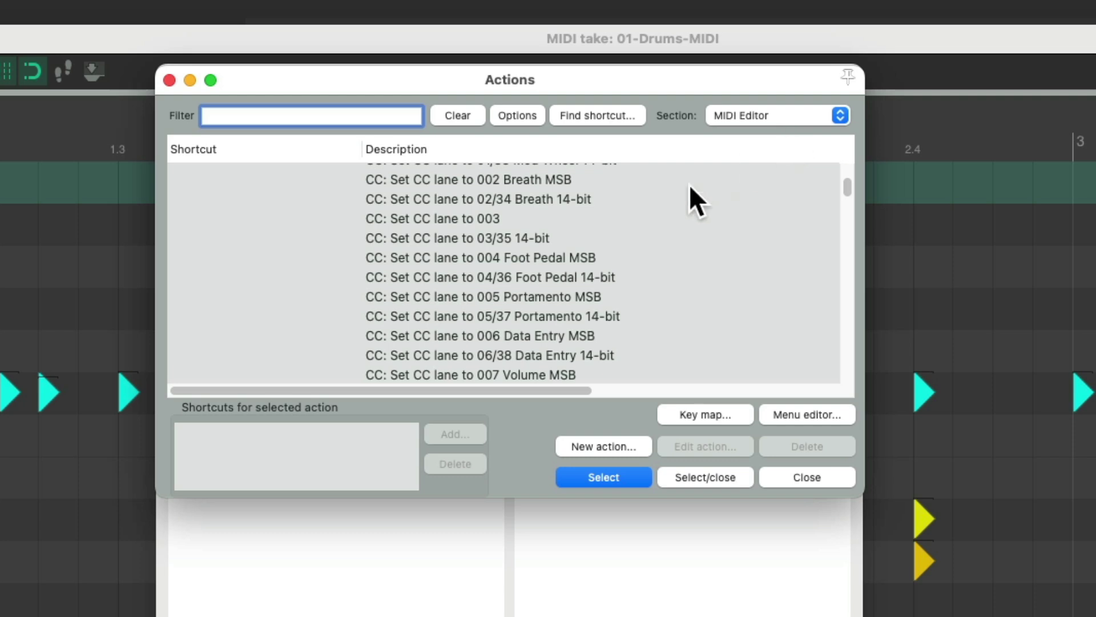
scroll(577, 282, "down", 20)
scroll(577, 282, "down", 20)
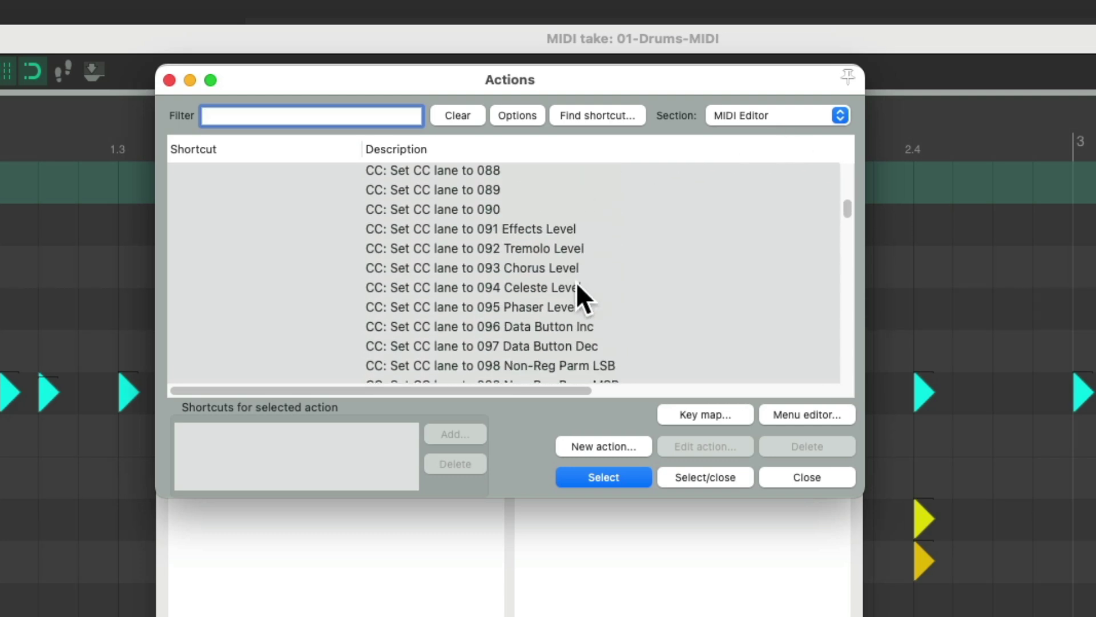
type("zoom to content")
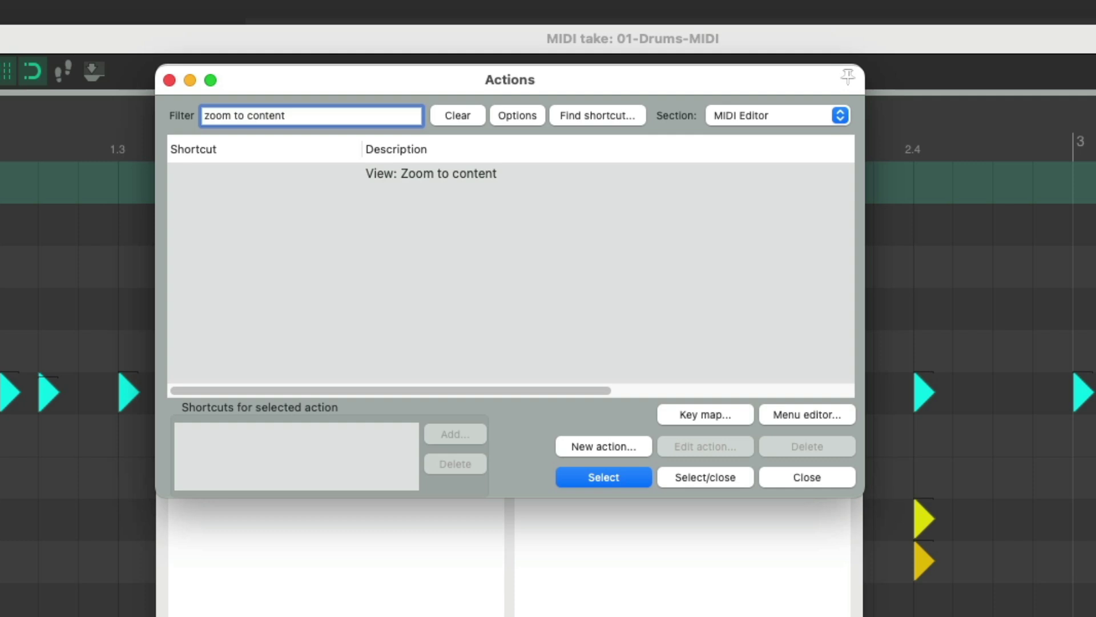
left_click(490, 175)
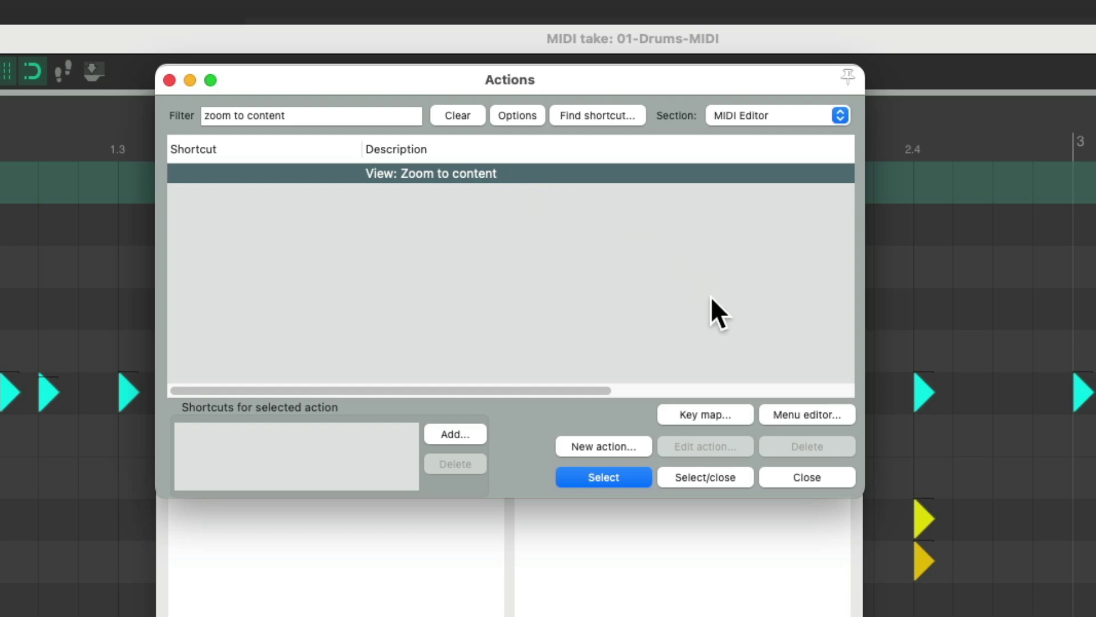
left_click(709, 478)
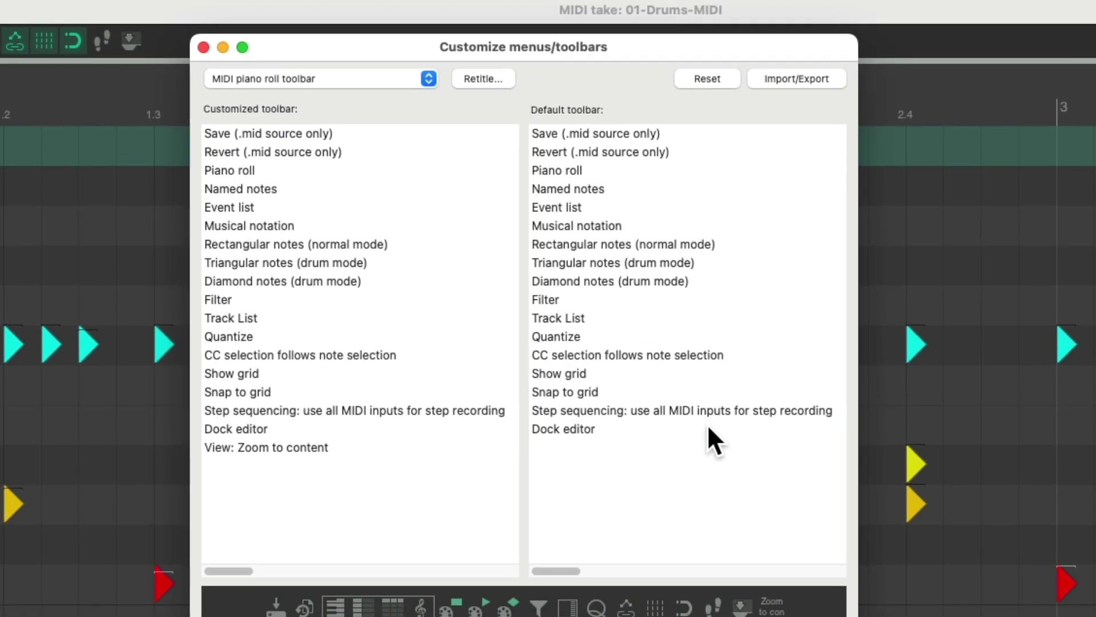
Step: Give the Zoom to content toolbar entry the explode icon and accept the customisation
left_click(382, 402)
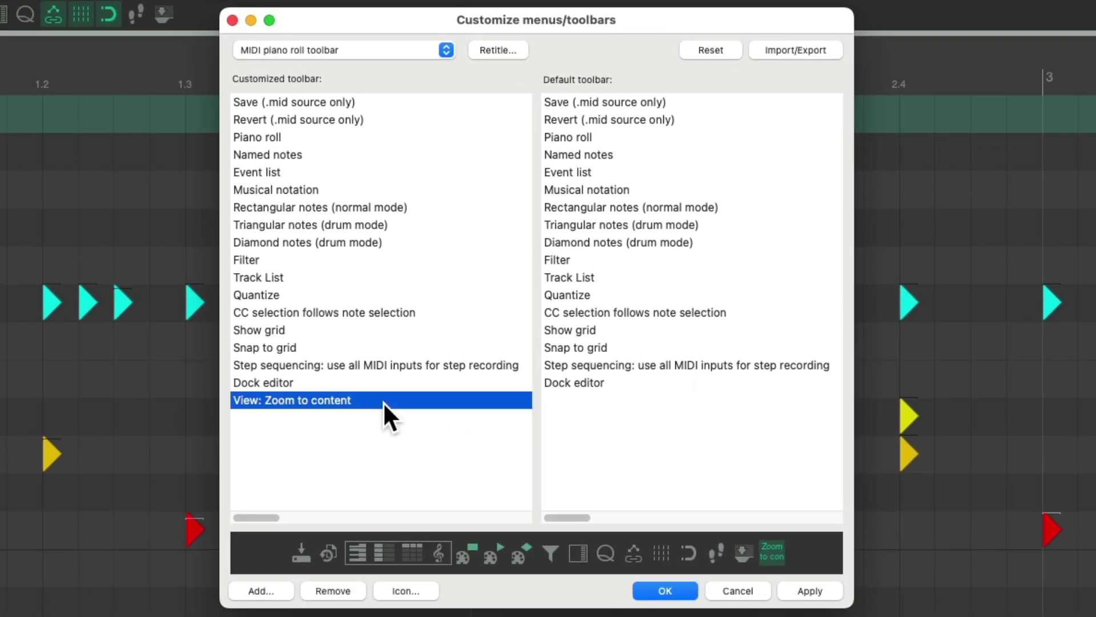
double_click(773, 557)
scroll(542, 407, "down", 5)
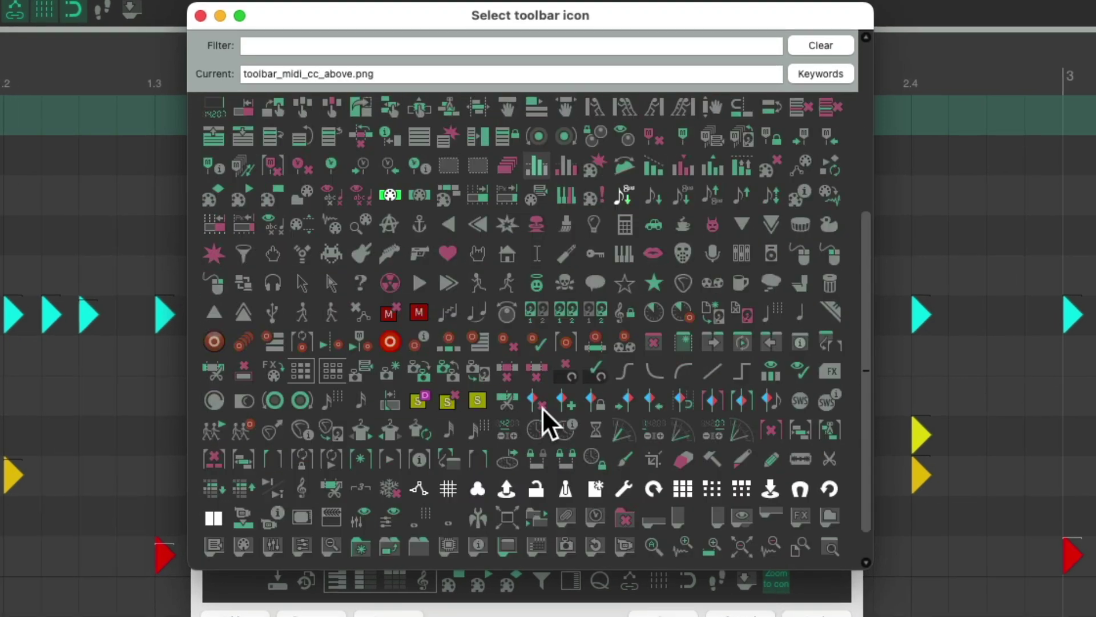
scroll(542, 406, "down", 1)
left_click(224, 231)
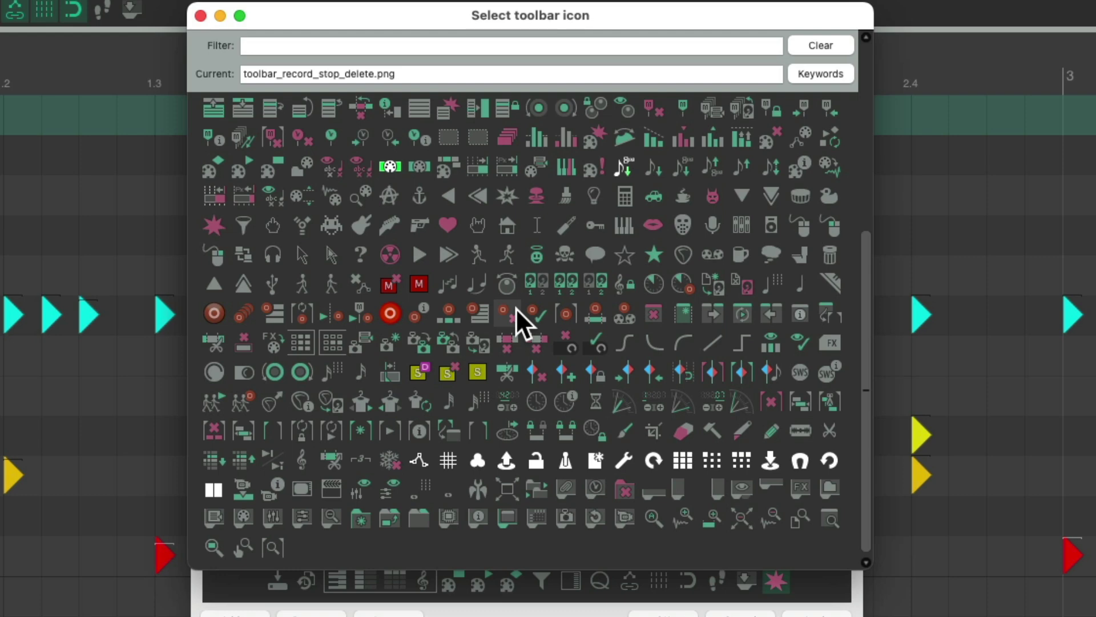
key("Escape")
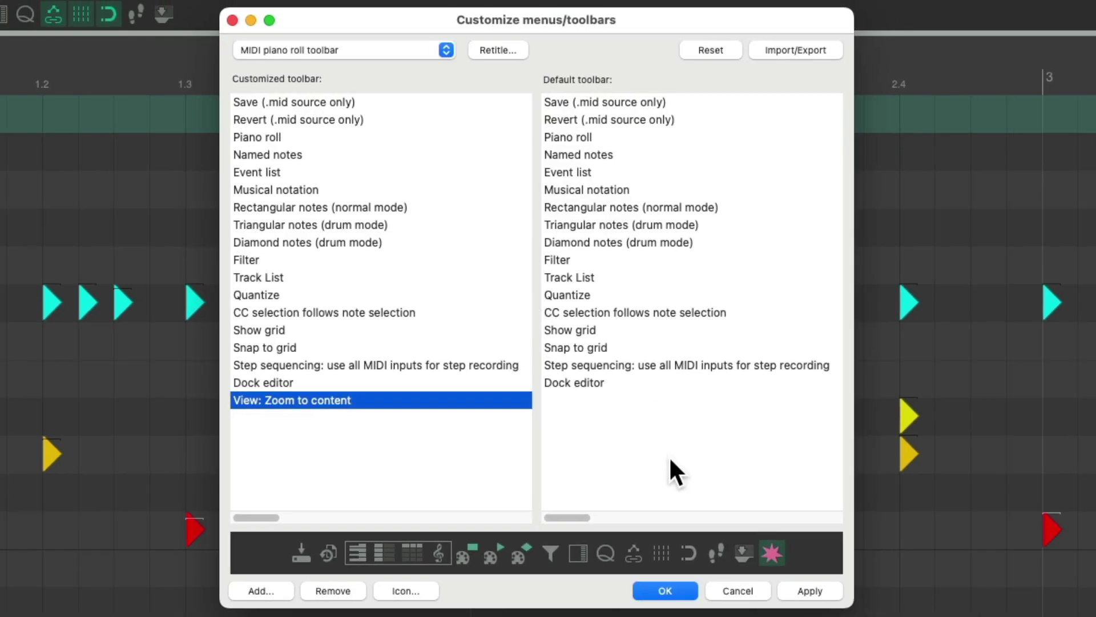
key("Return")
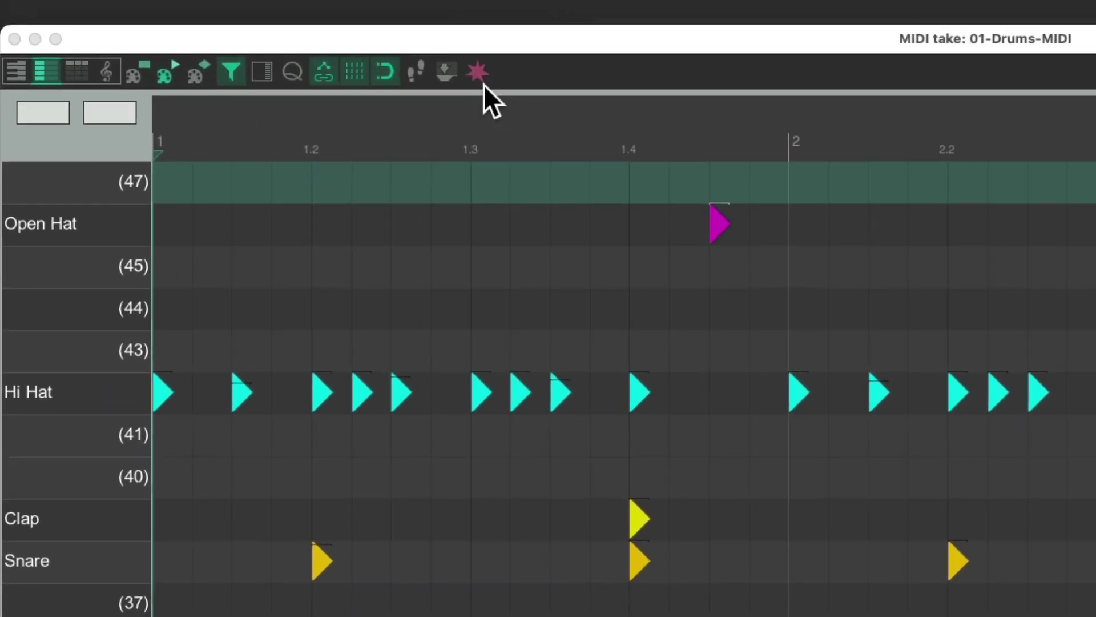
Step: Close and reopen the Drums item, then fit it with the new Zoom to content button
scroll(485, 257, "down", 5)
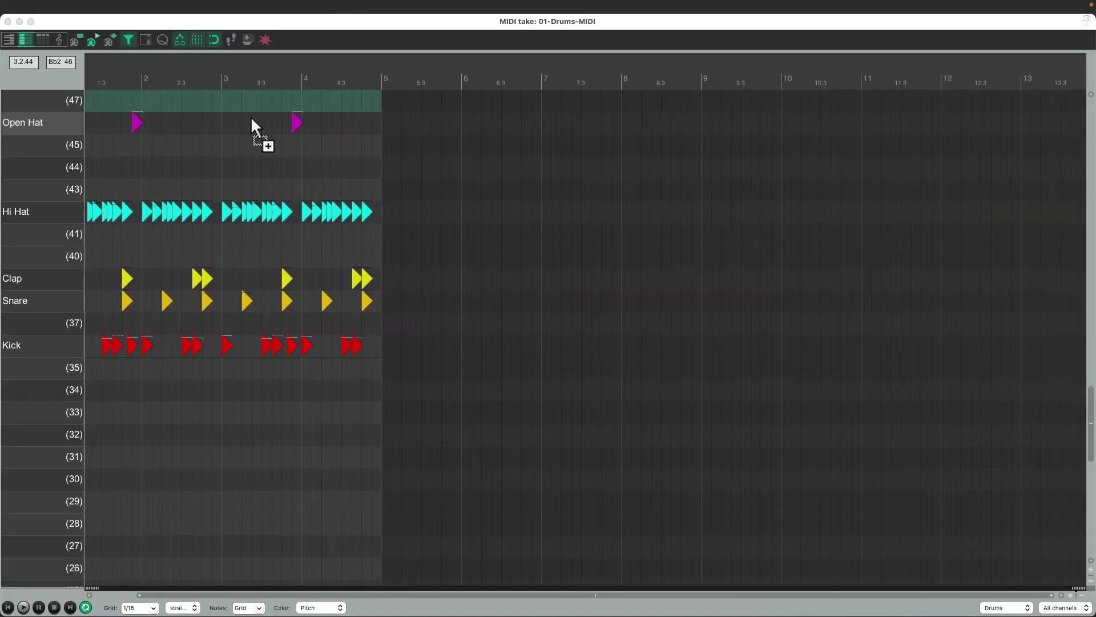
scroll(252, 119, "down", 4)
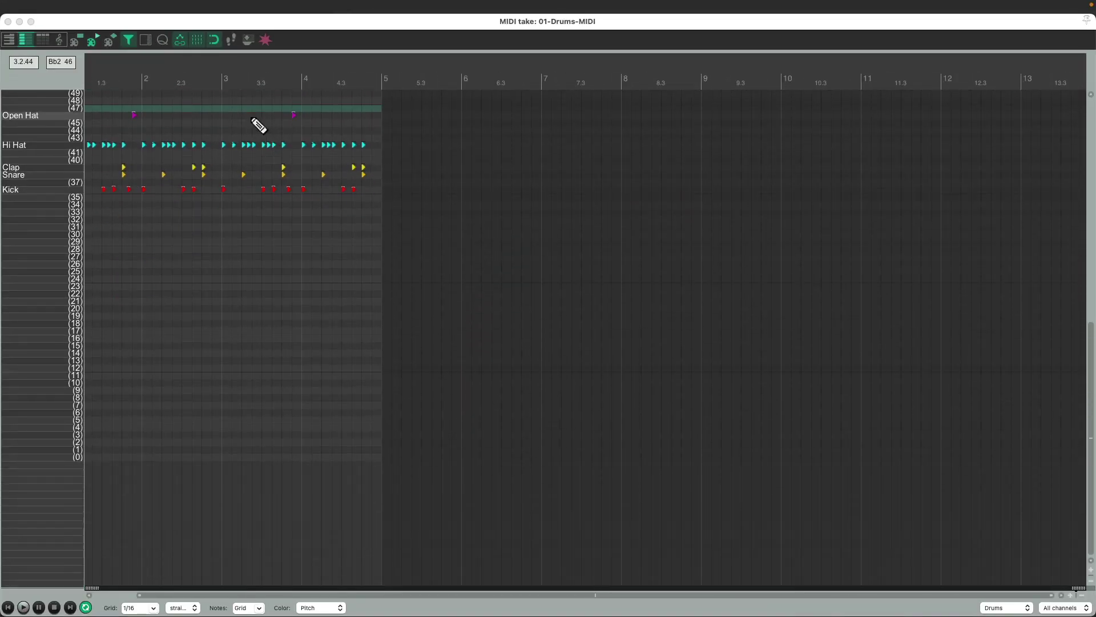
left_click(8, 21)
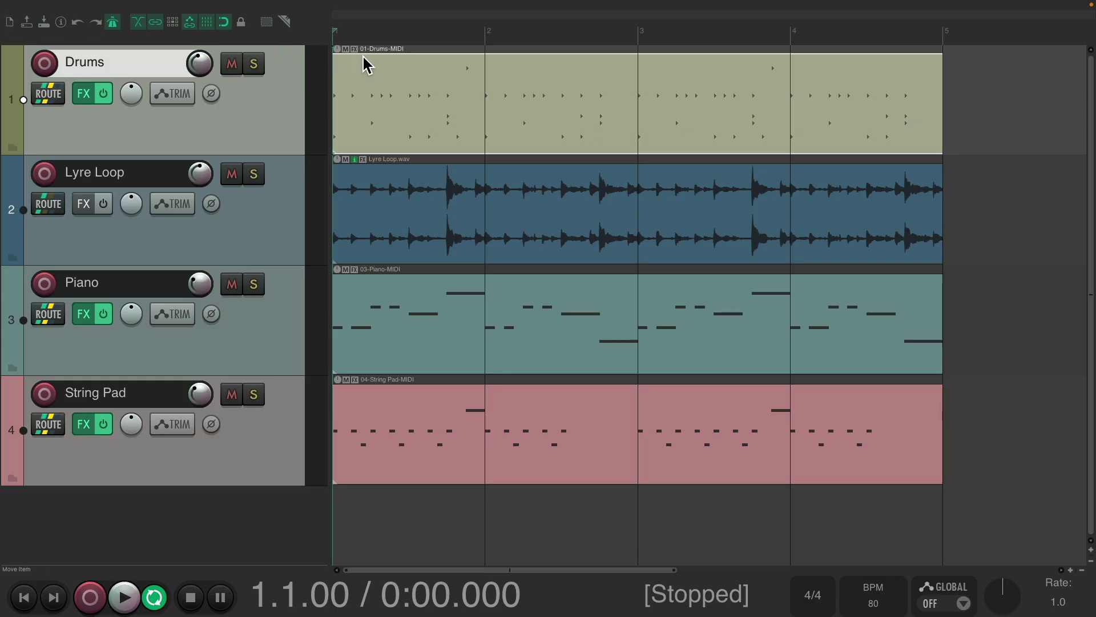
double_click(378, 67)
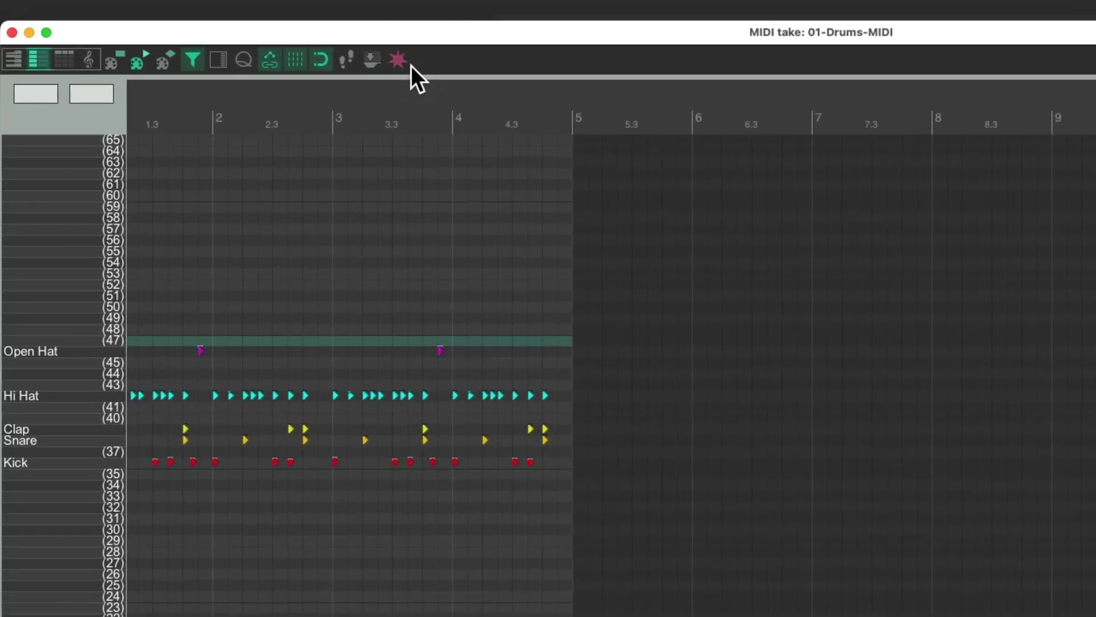
left_click(400, 60)
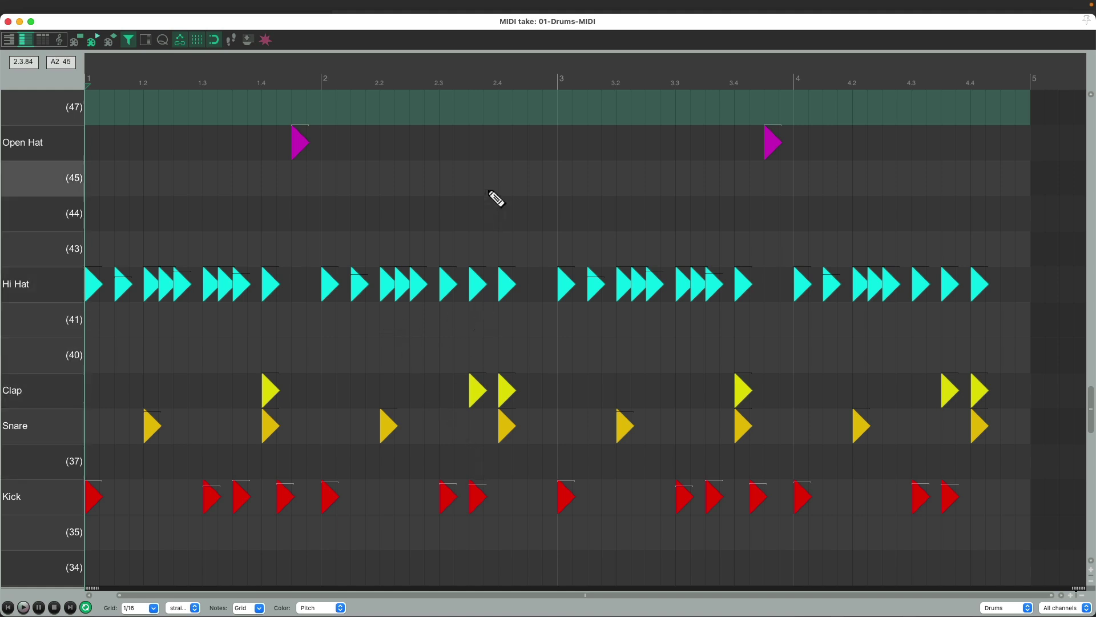
Step: Zoom in on the piano roll, then fit the whole take again with Zoom to content
scroll(488, 183, "down", 2)
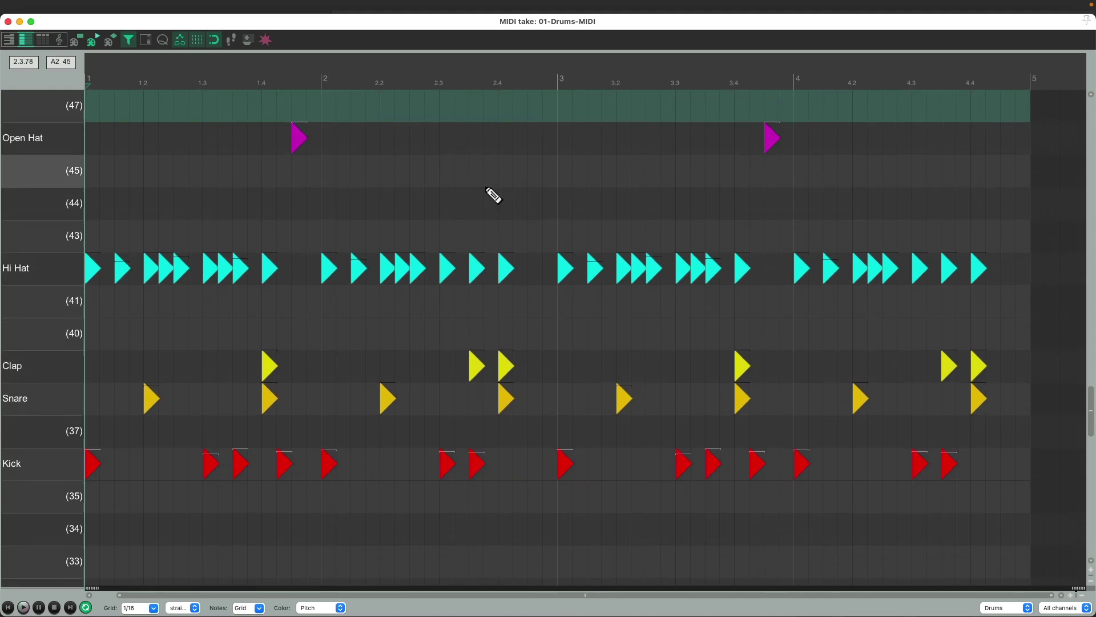
scroll(488, 183, "down", 3)
scroll(490, 188, "up", 4)
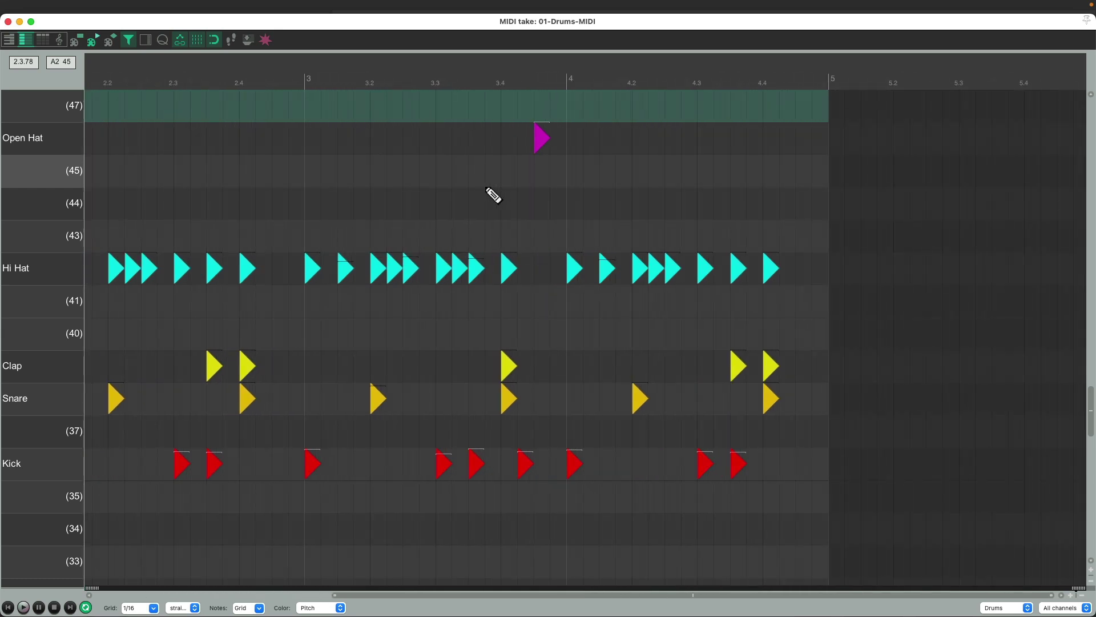
scroll(485, 196, "up", 2)
scroll(472, 221, "up", 4)
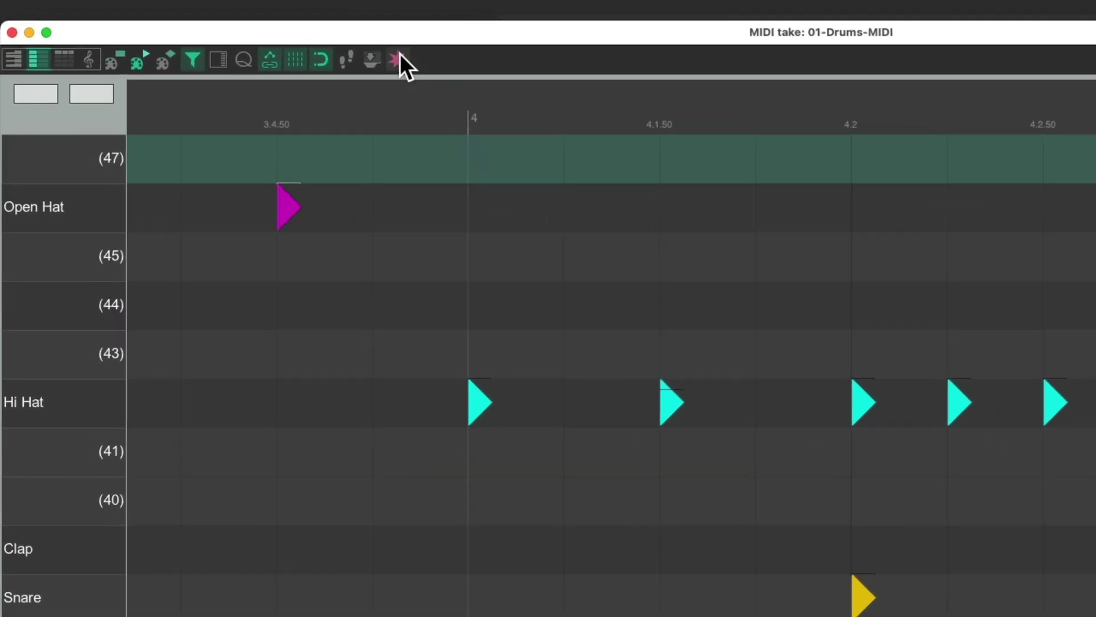
left_click(400, 57)
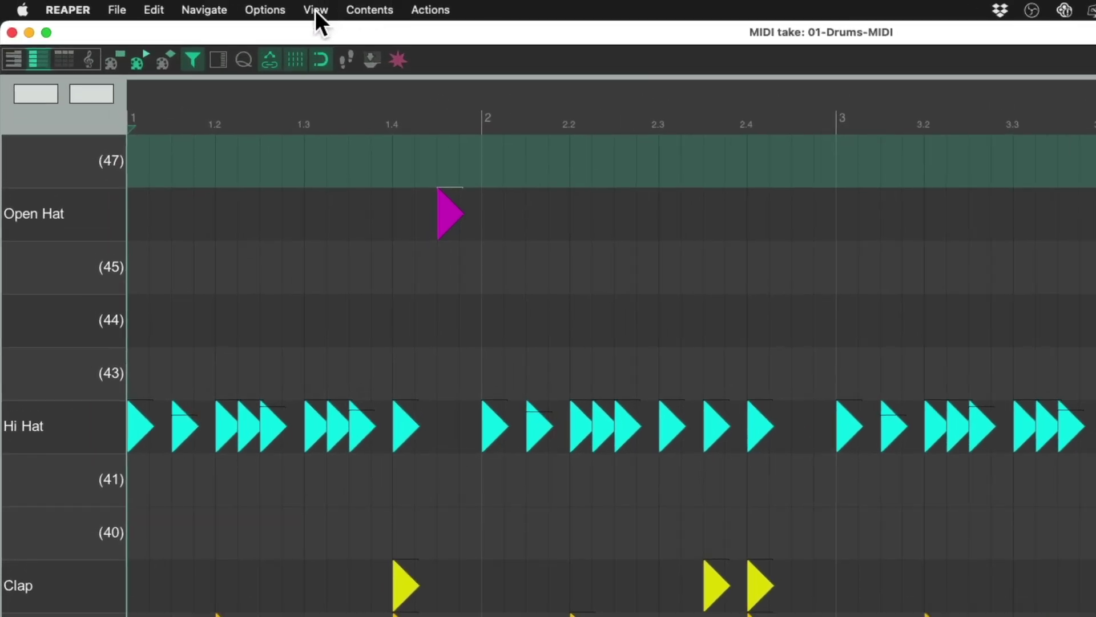
left_click(316, 10)
mouse_move(302, 307)
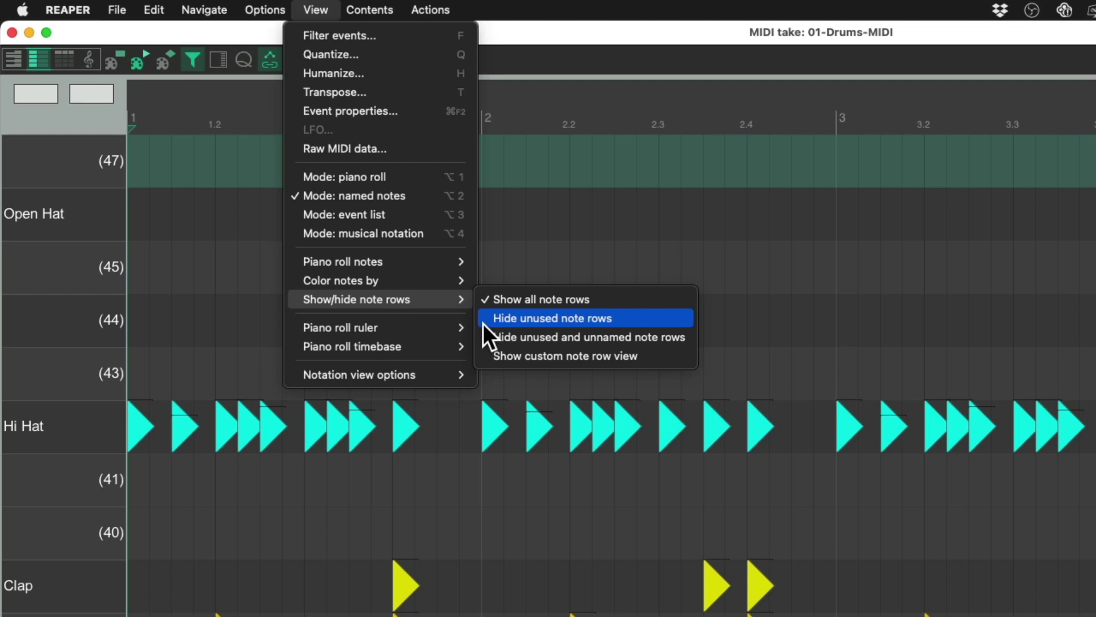
left_click(492, 336)
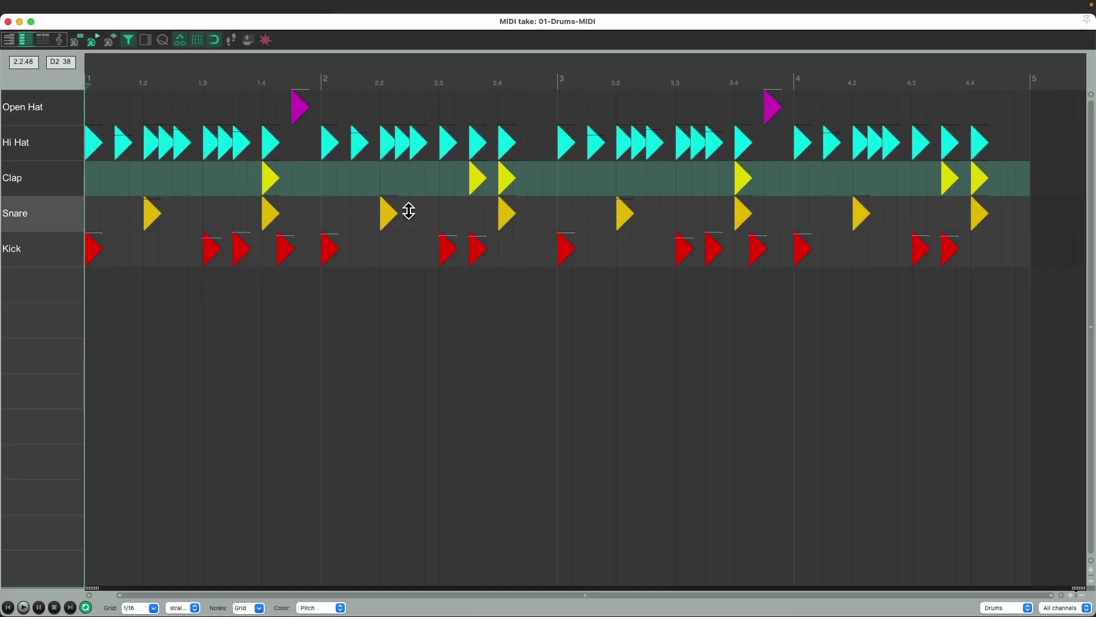
left_click(266, 40)
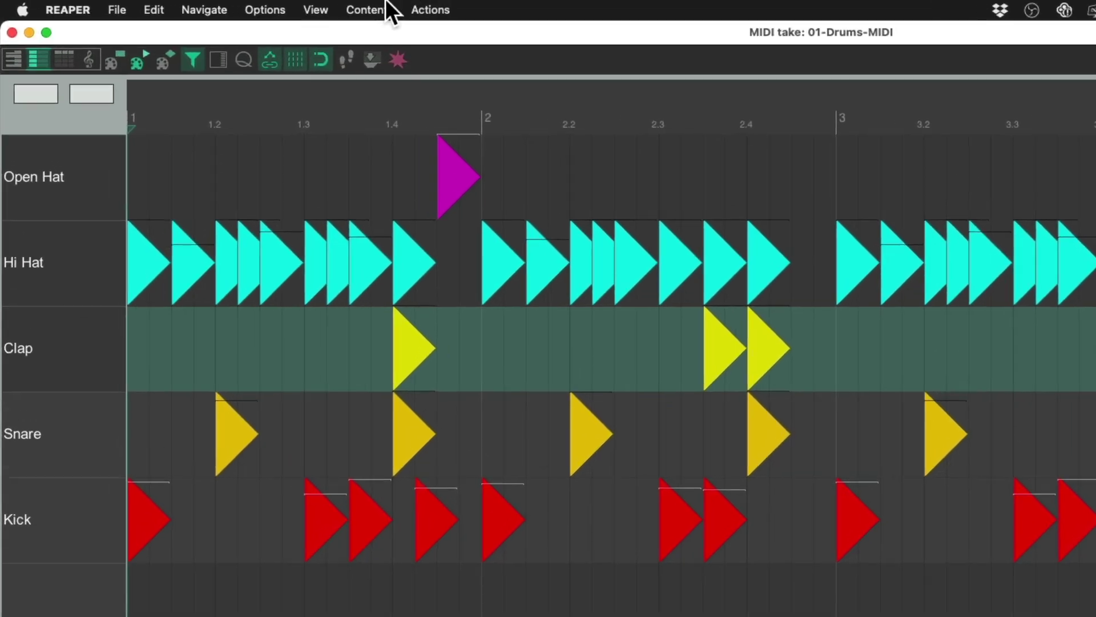
left_click(312, 10)
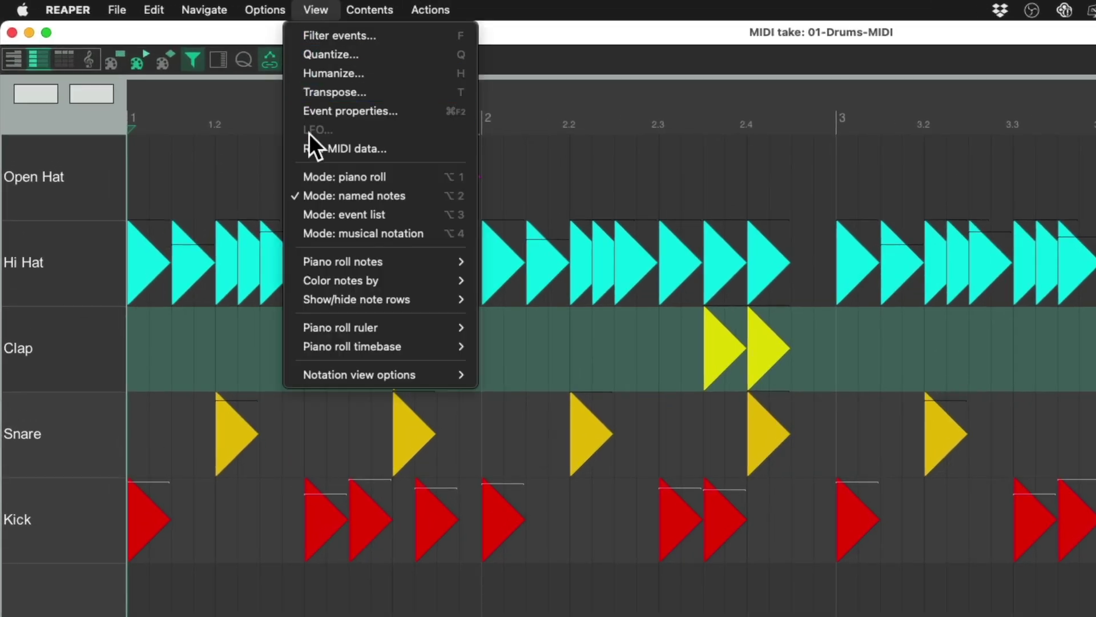
mouse_move(309, 299)
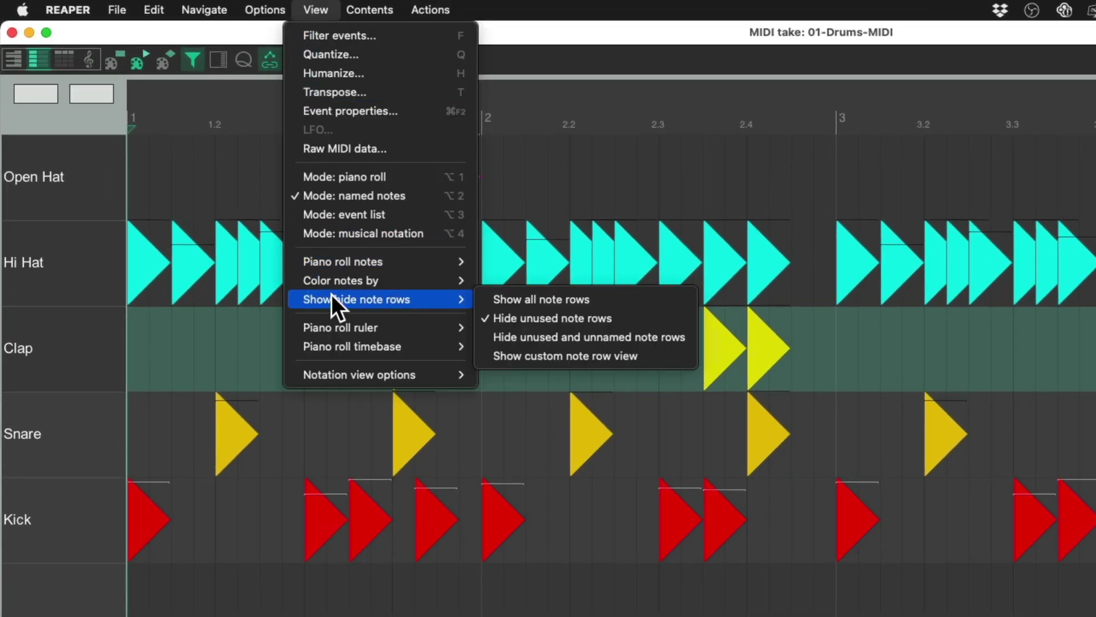
left_click(484, 299)
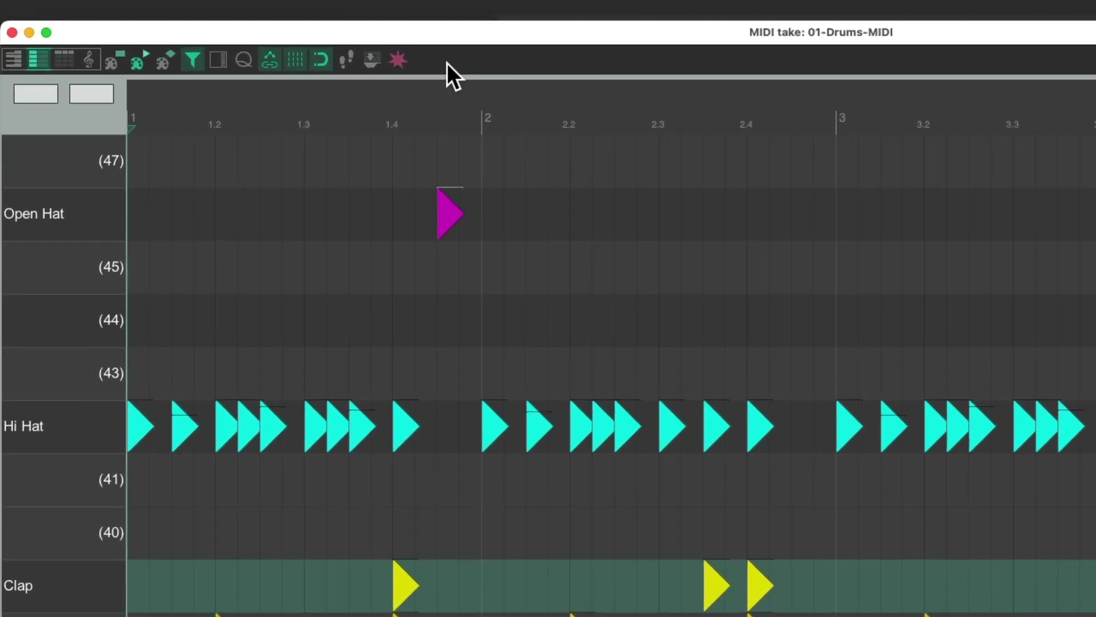
Step: Add View: Hide unused note rows to the MIDI piano roll toolbar via Customize toolbar
right_click(298, 43)
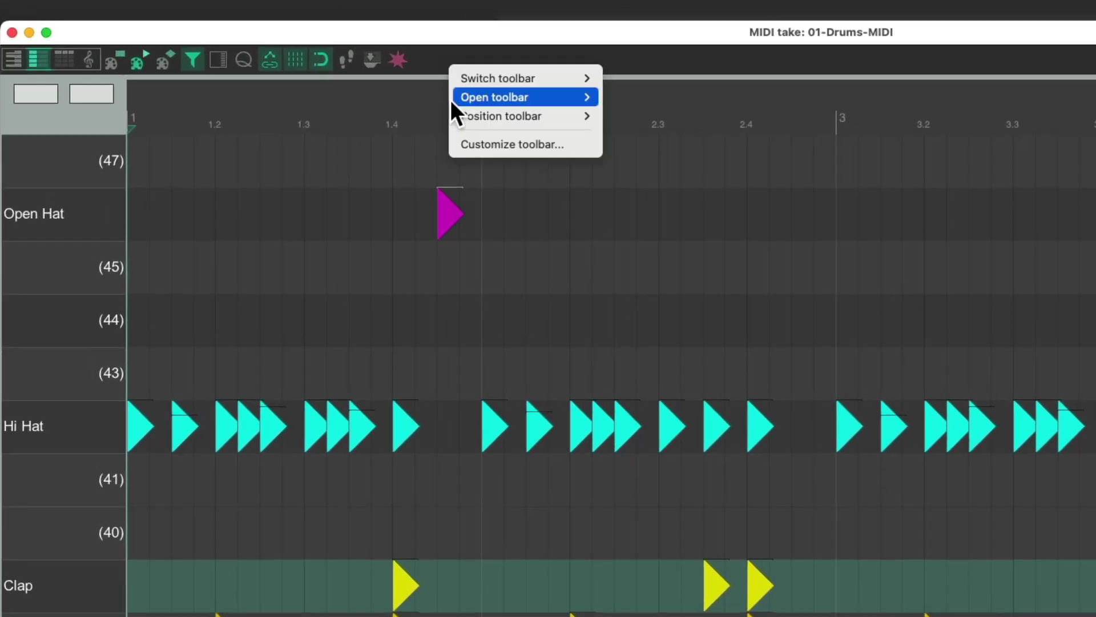
left_click(454, 144)
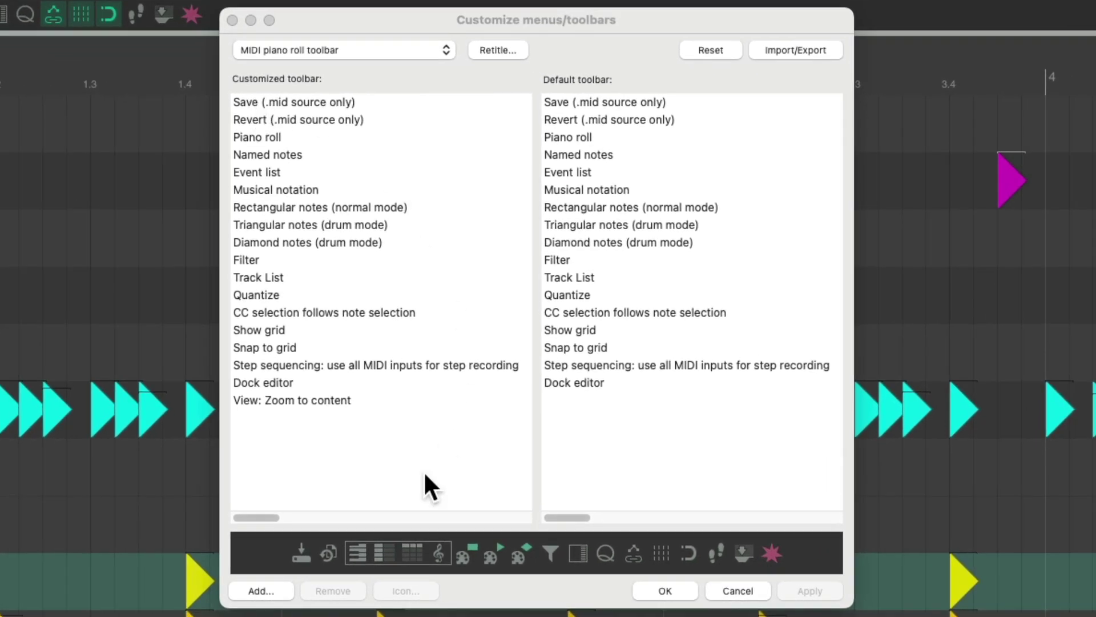
left_click(275, 591)
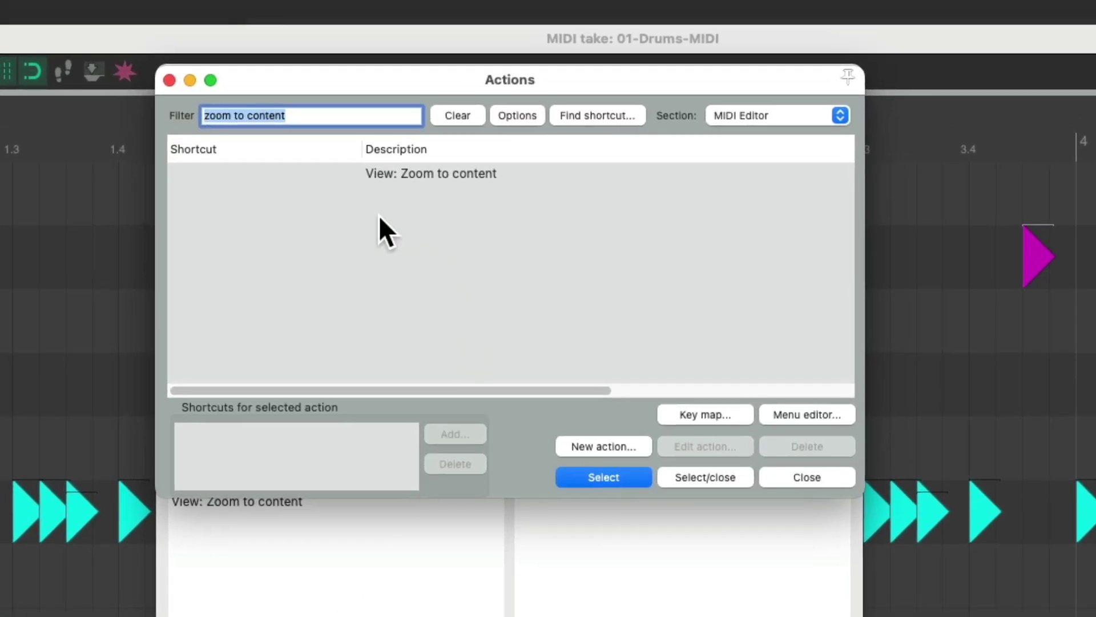
type("hide unused")
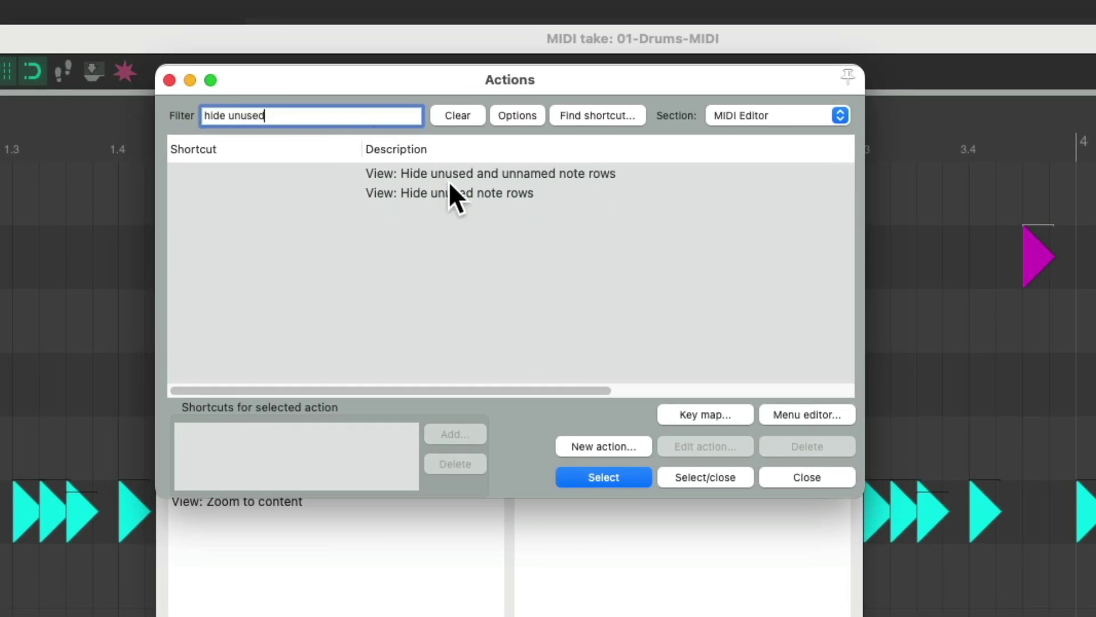
left_click(454, 193)
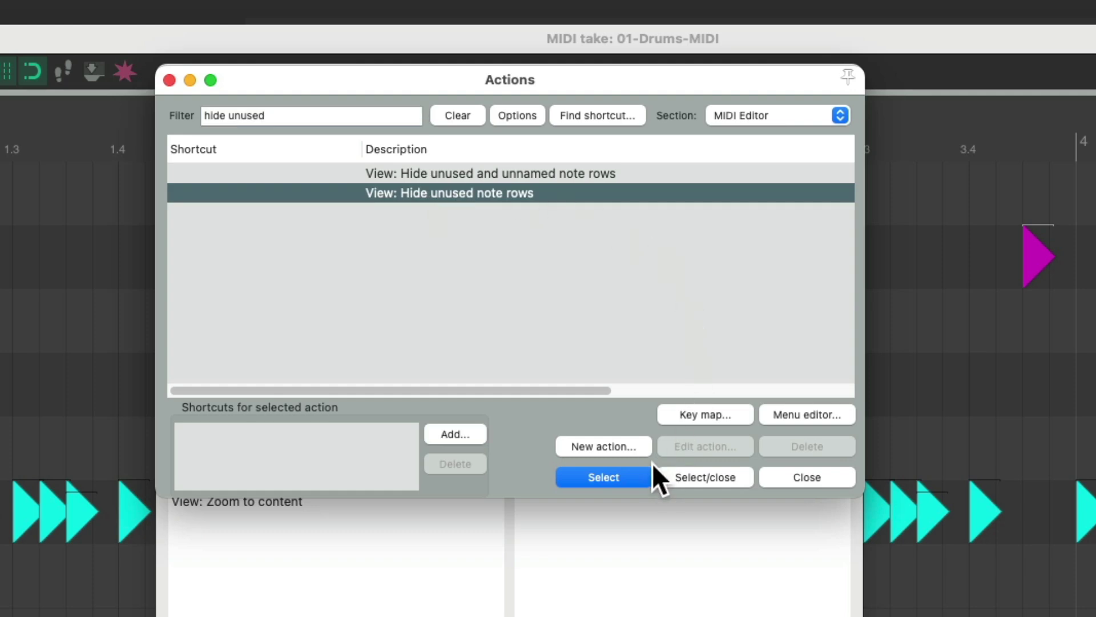
left_click(629, 477)
Step: Add View: Show all note rows to the toolbar as well
left_click(367, 114)
type("show all note")
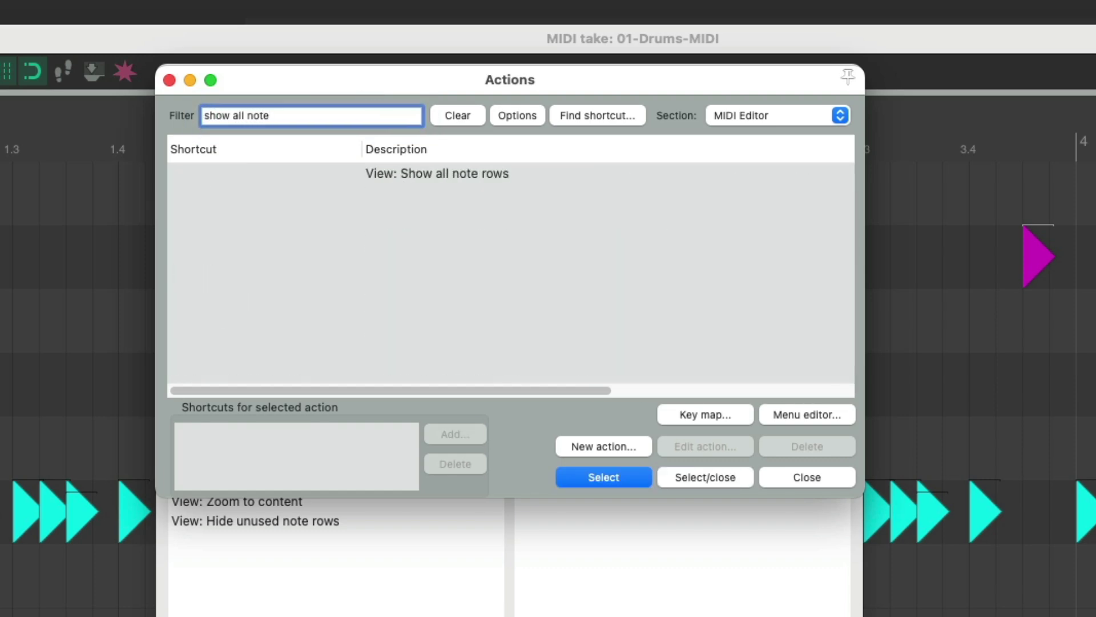
left_click(448, 173)
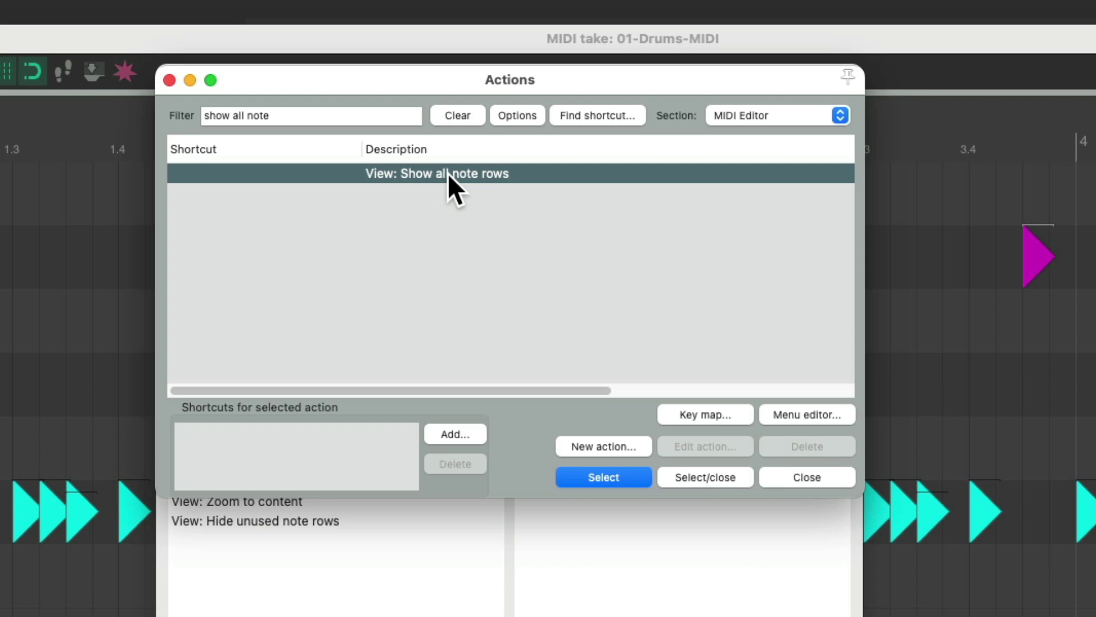
left_click(730, 480)
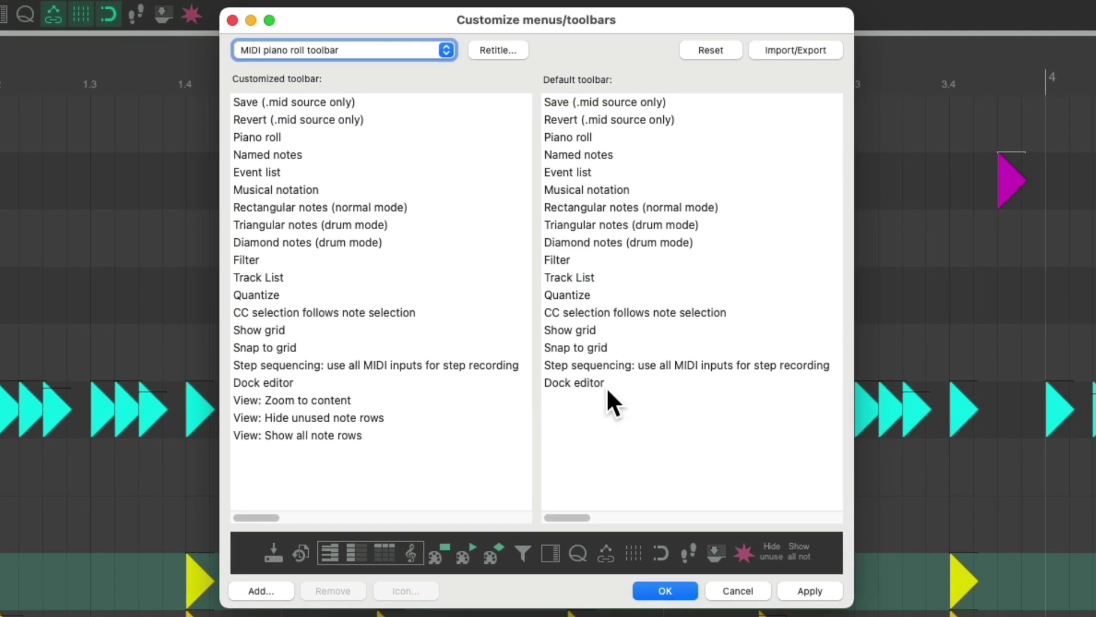
Step: Give the Hide unused note rows entry the text label 'Hide'
left_click(400, 410)
left_click(403, 427)
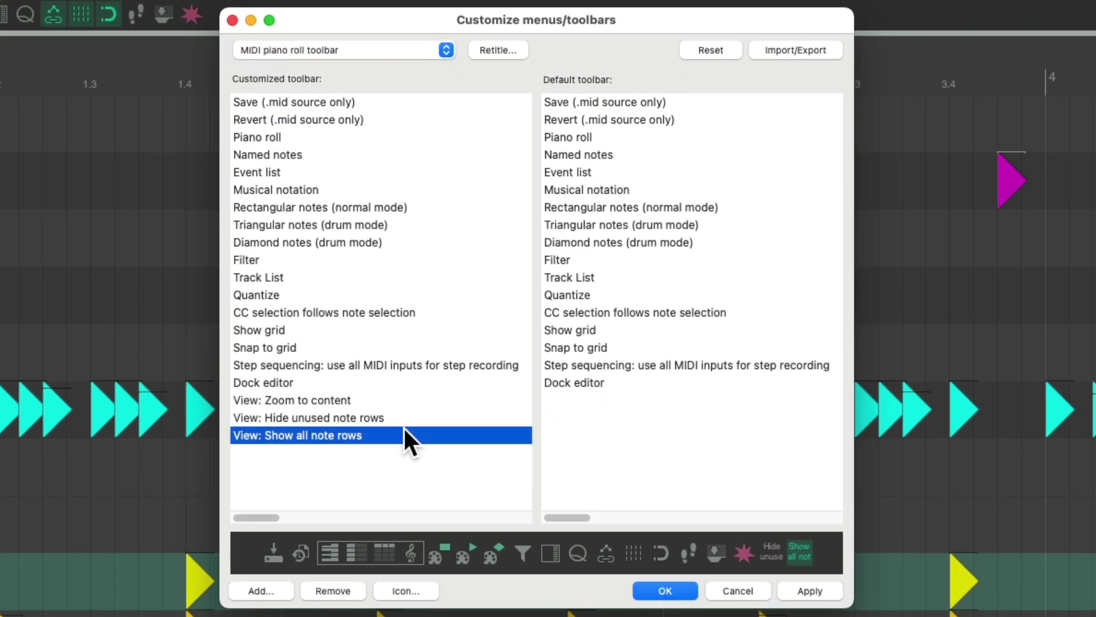
left_click(403, 411)
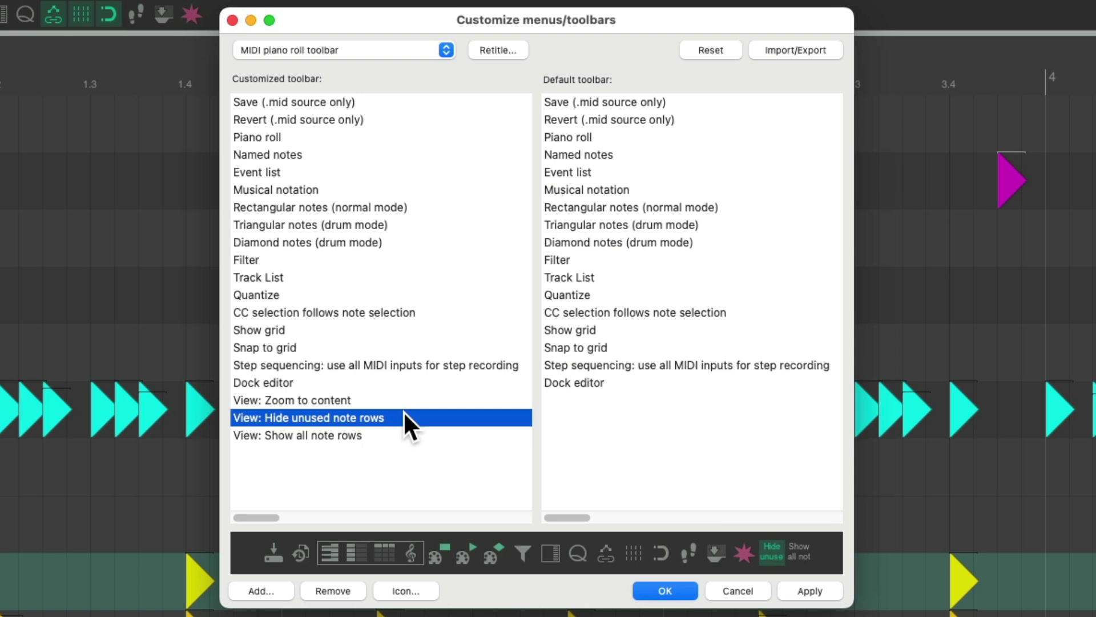
right_click(378, 411)
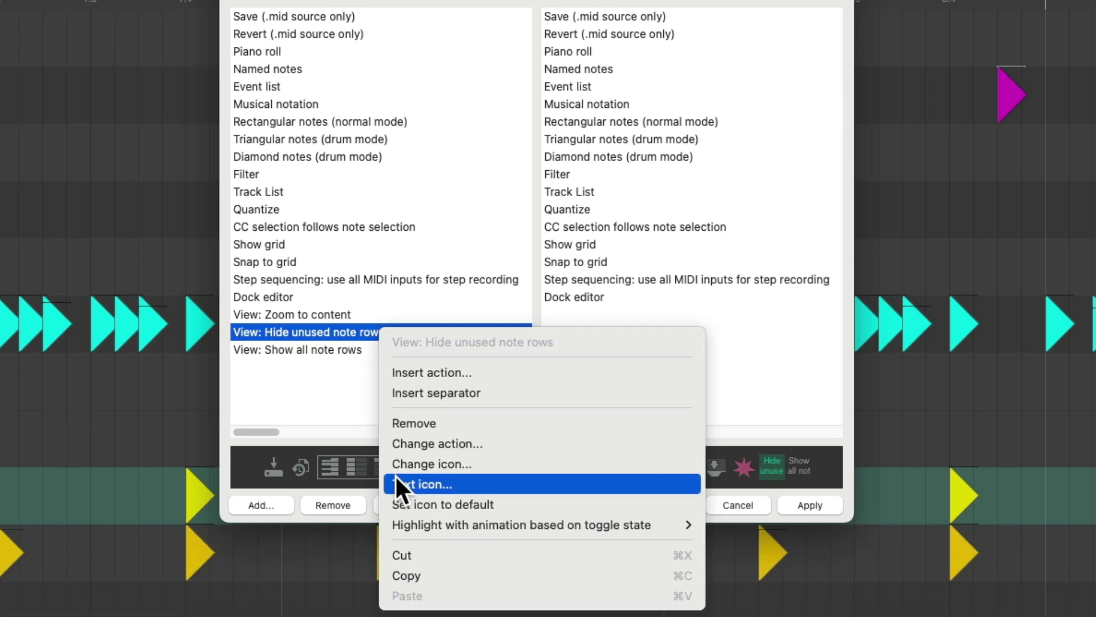
left_click(395, 562)
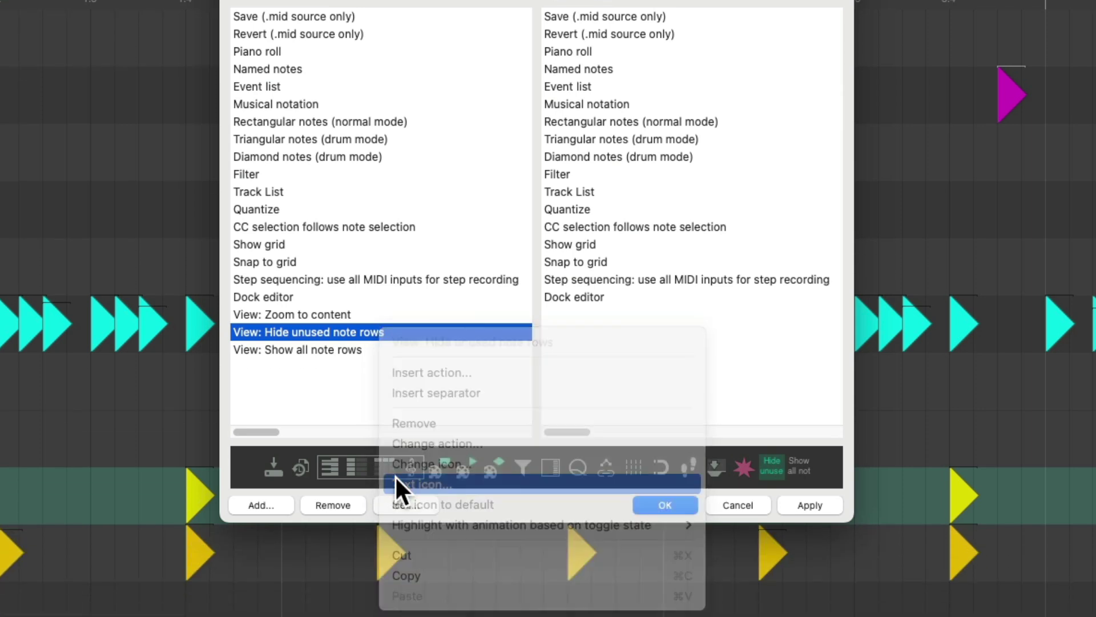
type("Hide")
key("Return")
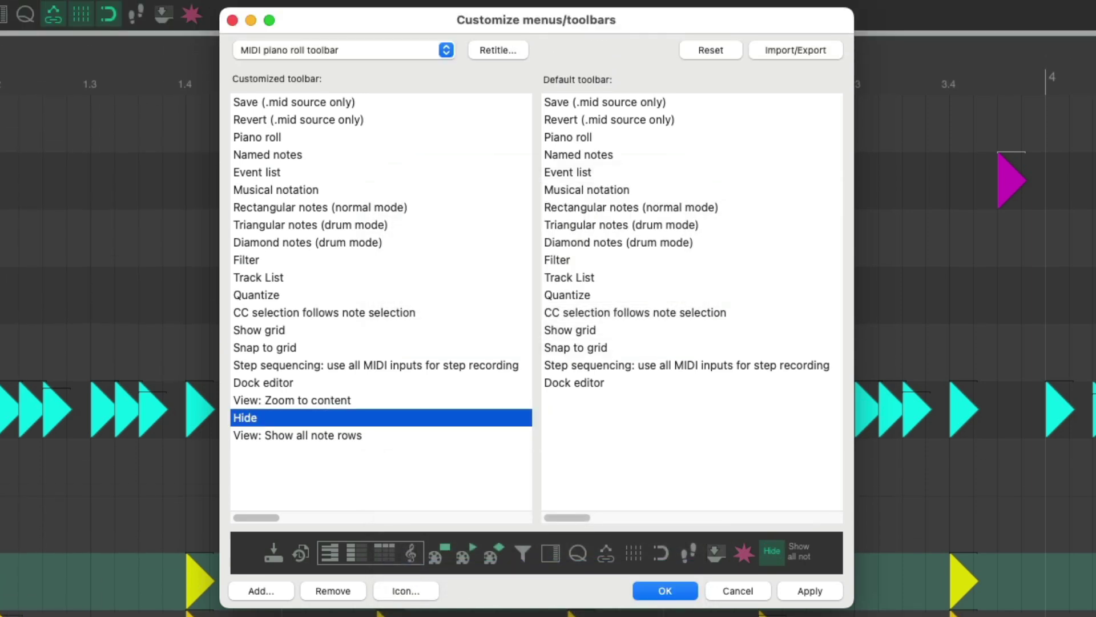
Step: Label the Show all note rows entry 'Show' and close the customisation dialog
left_click(360, 436)
right_click(360, 435)
left_click(378, 583)
type("Show")
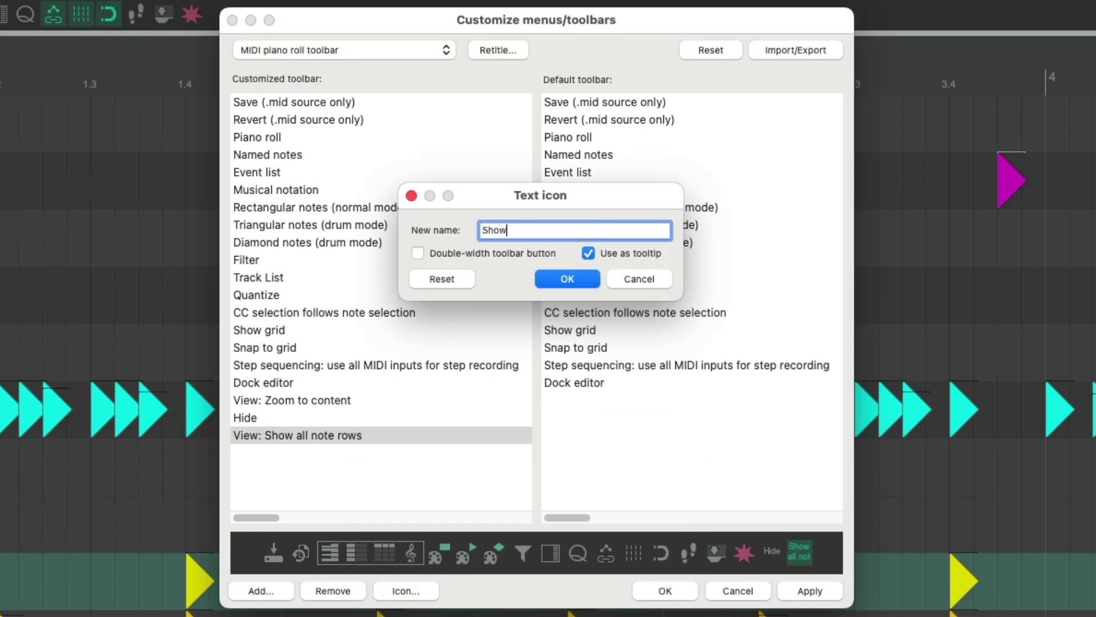
key("Return")
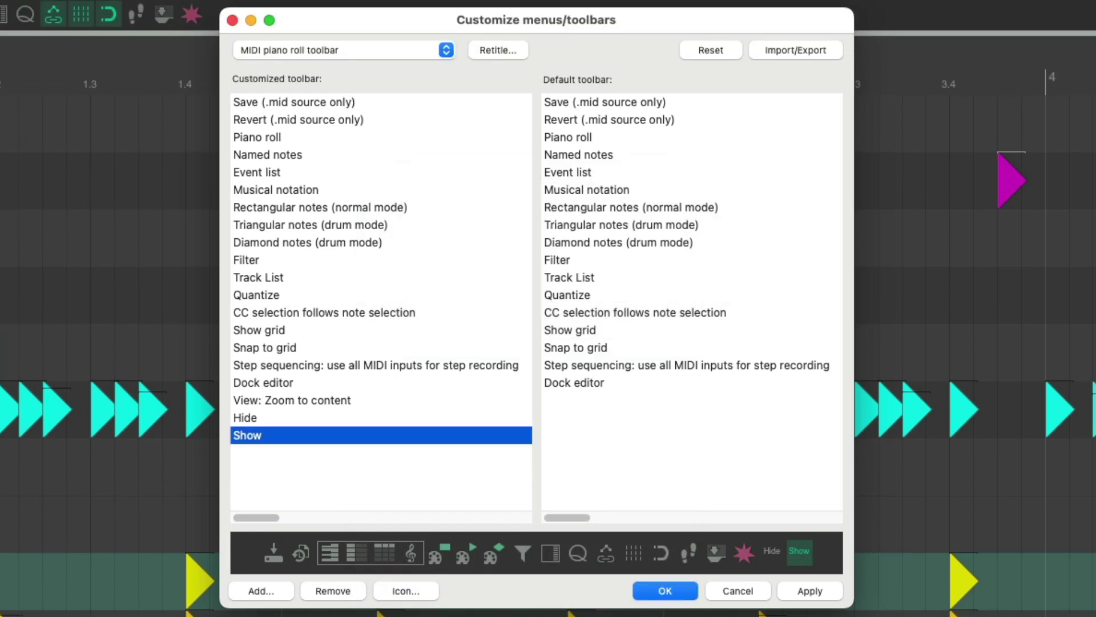
key("Return")
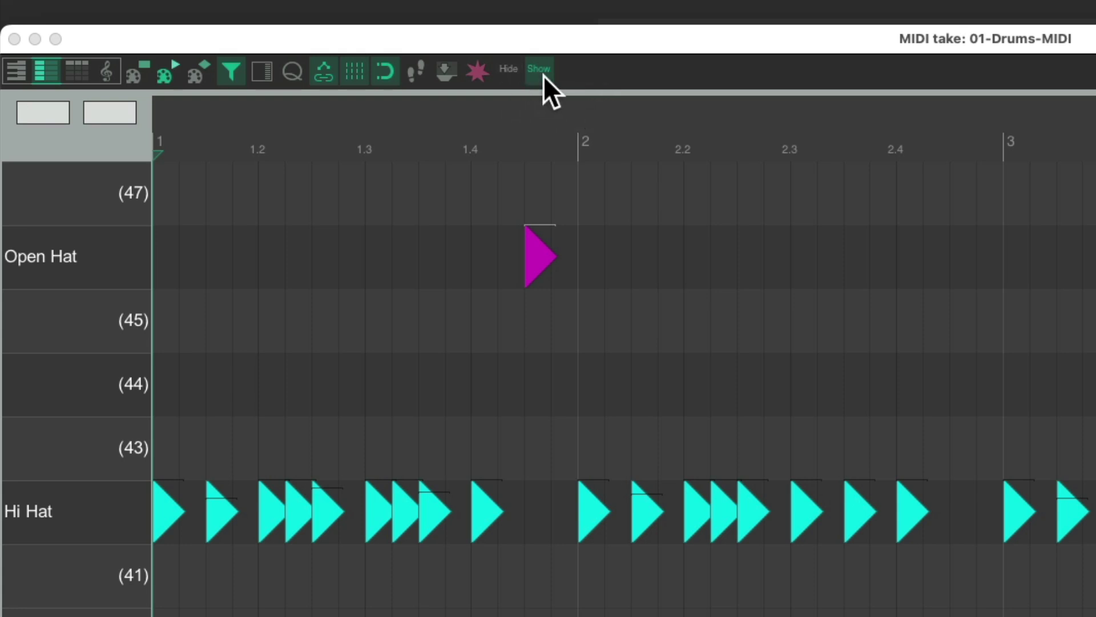
Step: Hide the unused note rows and fit them, then show all rows and refit
left_click(510, 71)
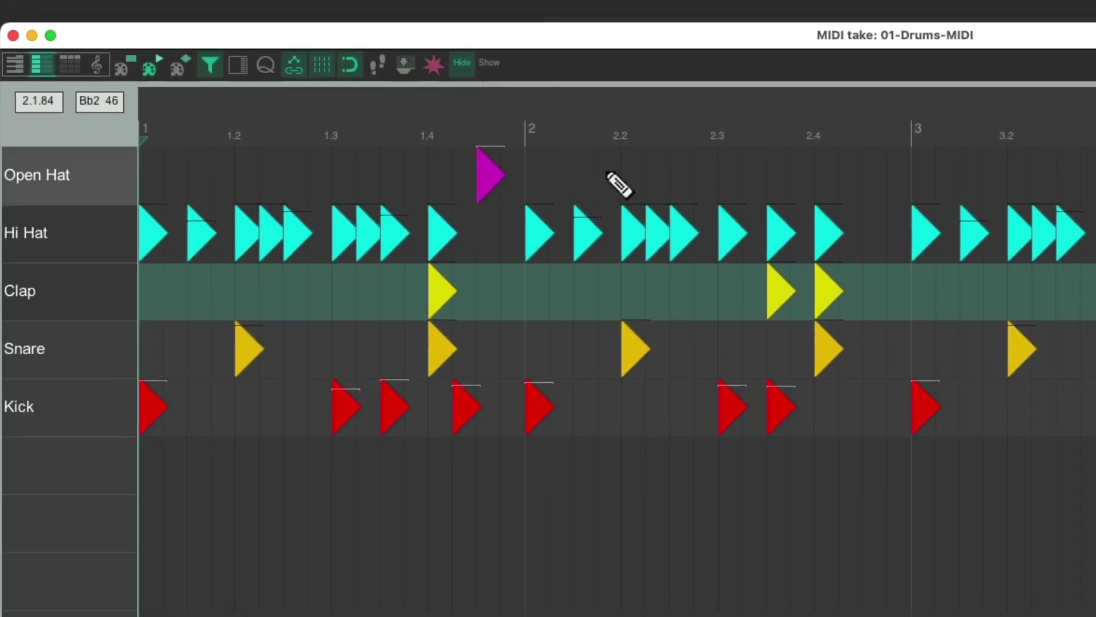
left_click(432, 66)
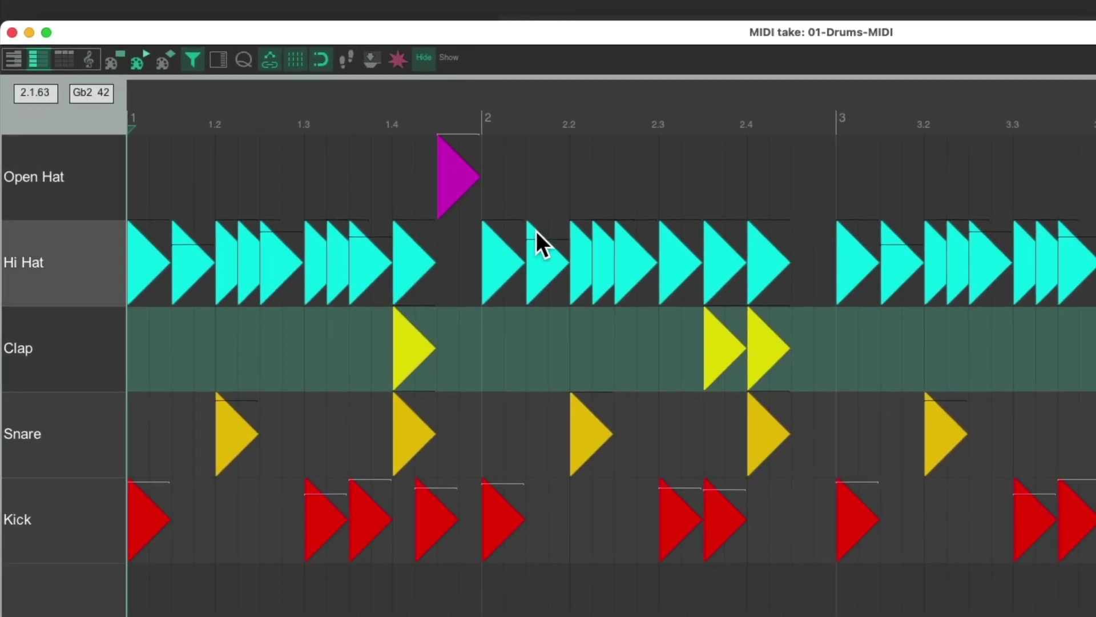
left_click(451, 62)
left_click(398, 59)
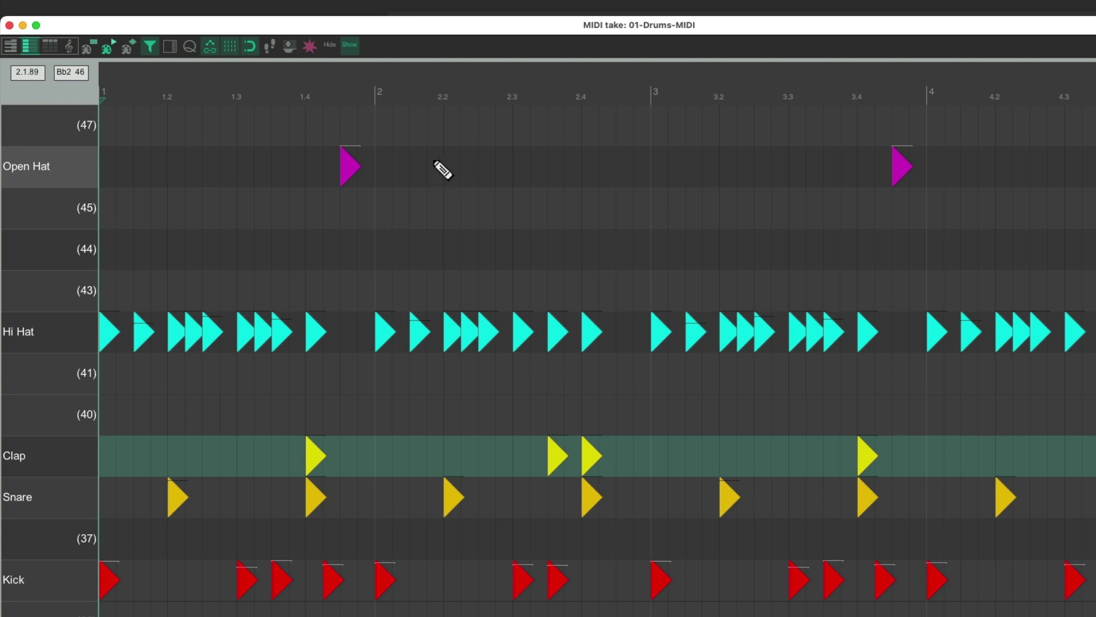
Step: Repeat the Hide, fit, Show and refit cycle, then scroll-zoom the grid
left_click(330, 48)
left_click(313, 48)
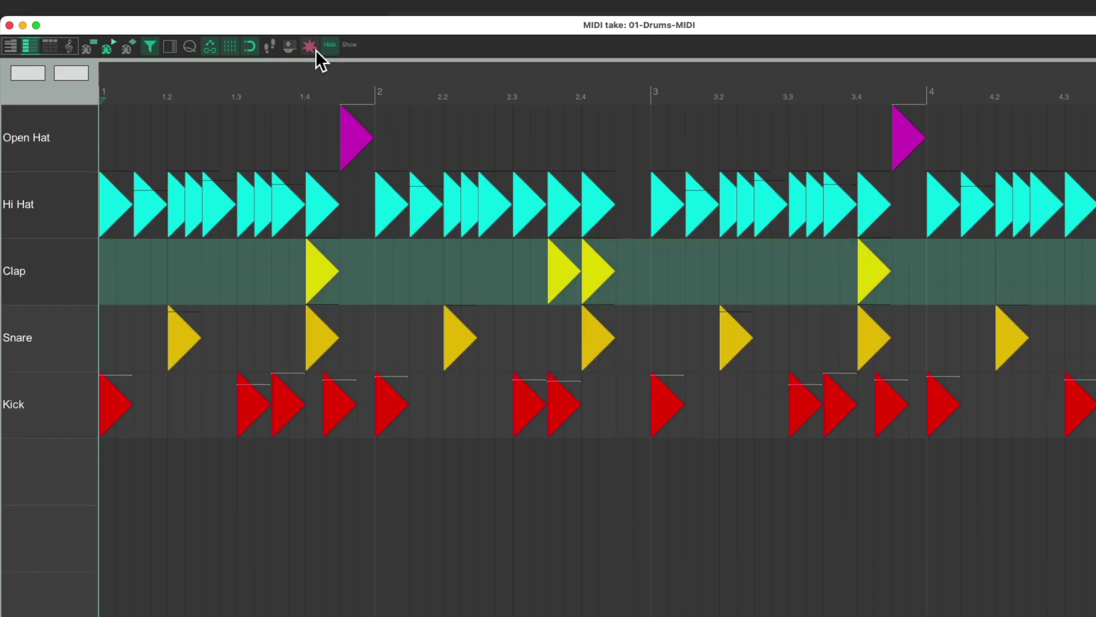
left_click(350, 46)
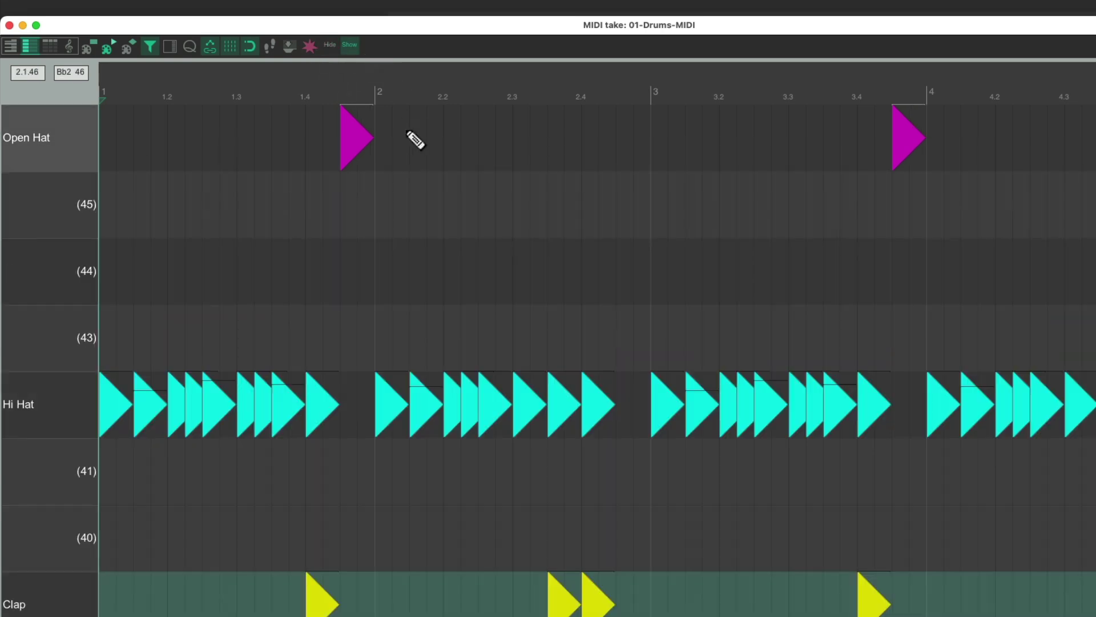
left_click(310, 46)
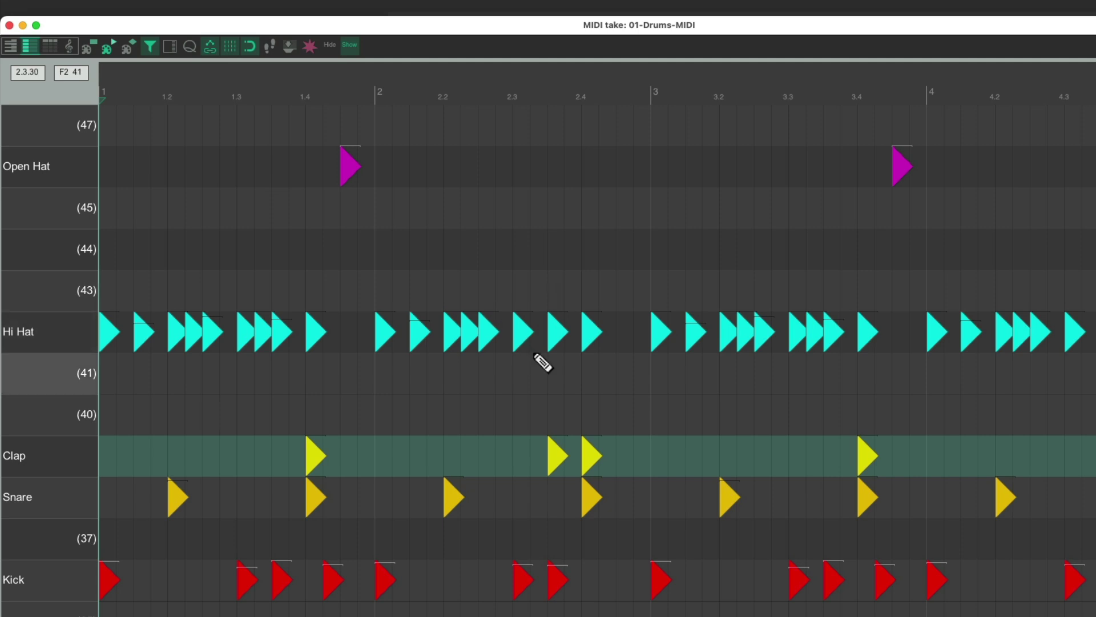
scroll(599, 385, "up", 5)
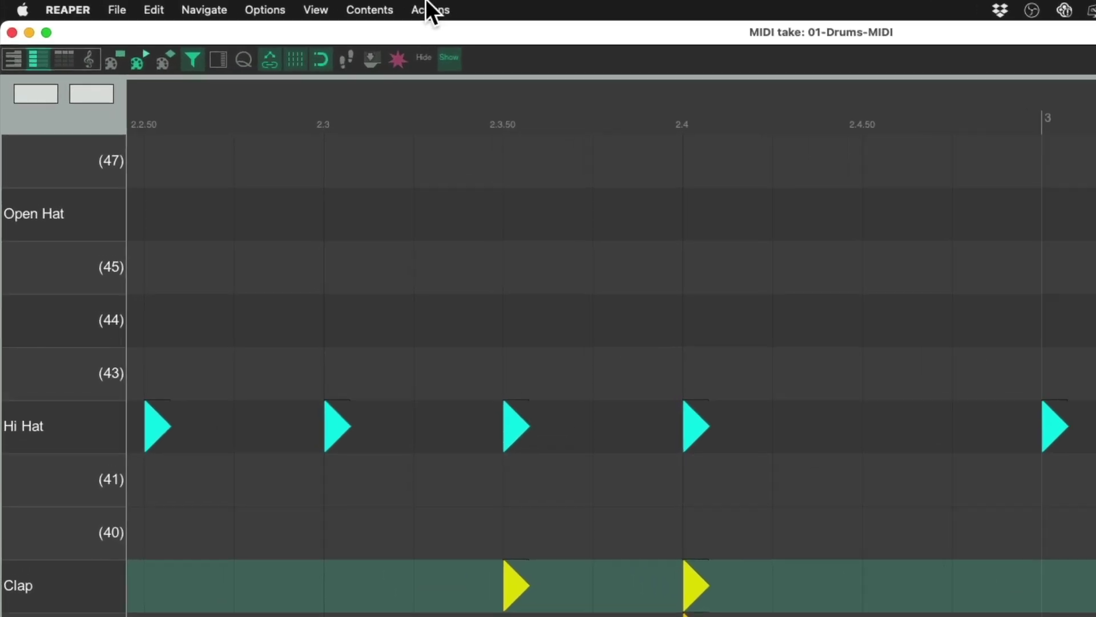
left_click(314, 10)
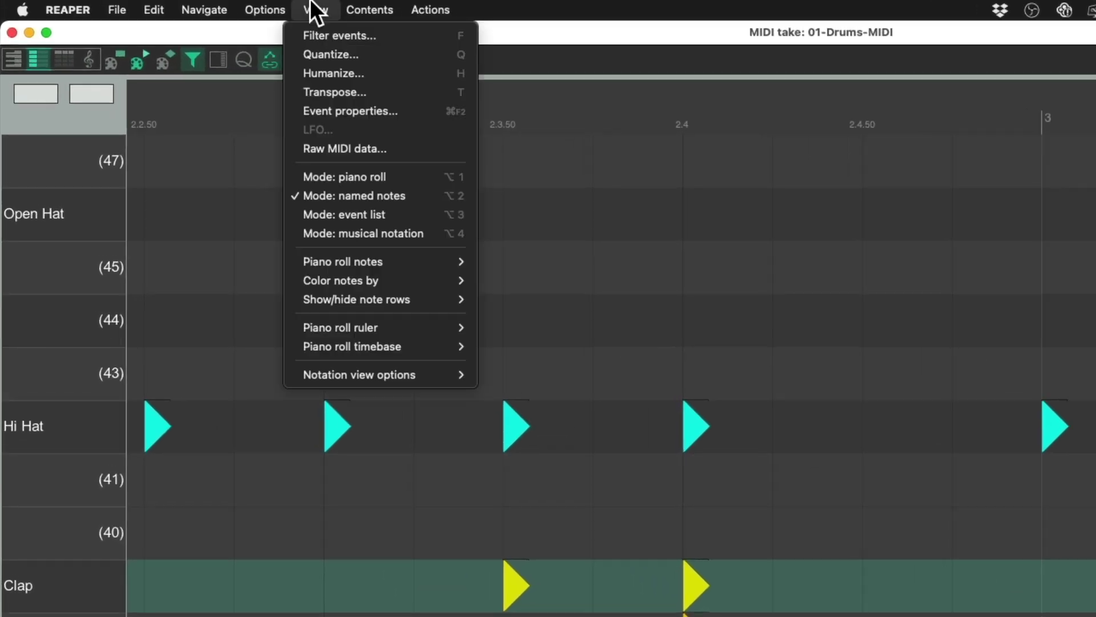
Step: Turn on 'Show note names on notes' for the drum notes, then open toolbar customisation
mouse_move(308, 264)
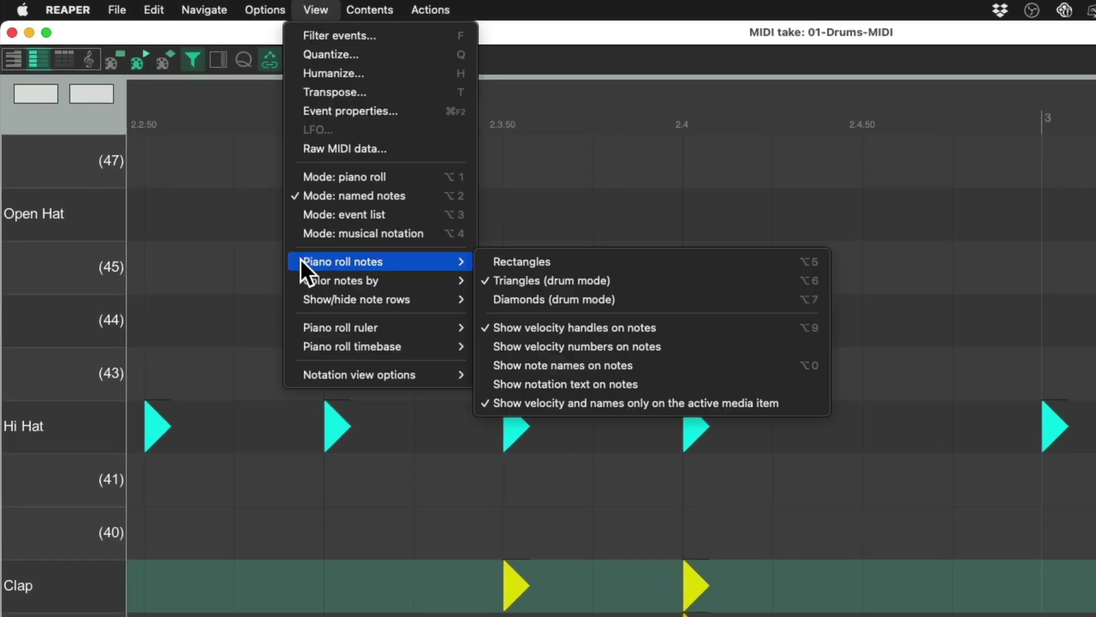
left_click(649, 364)
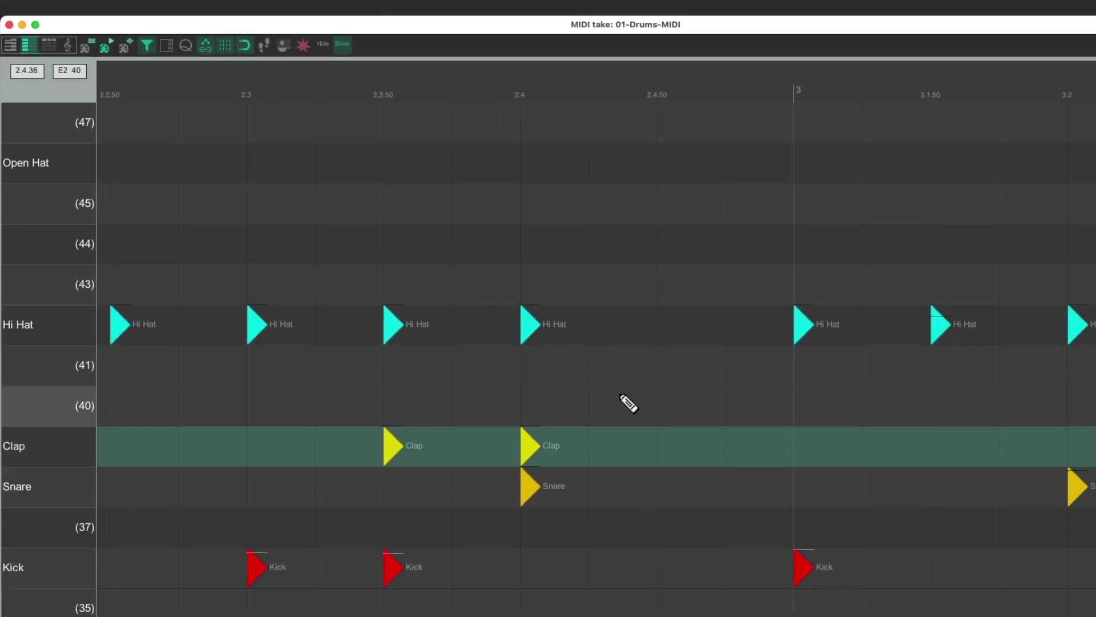
scroll(626, 401, "right", 4)
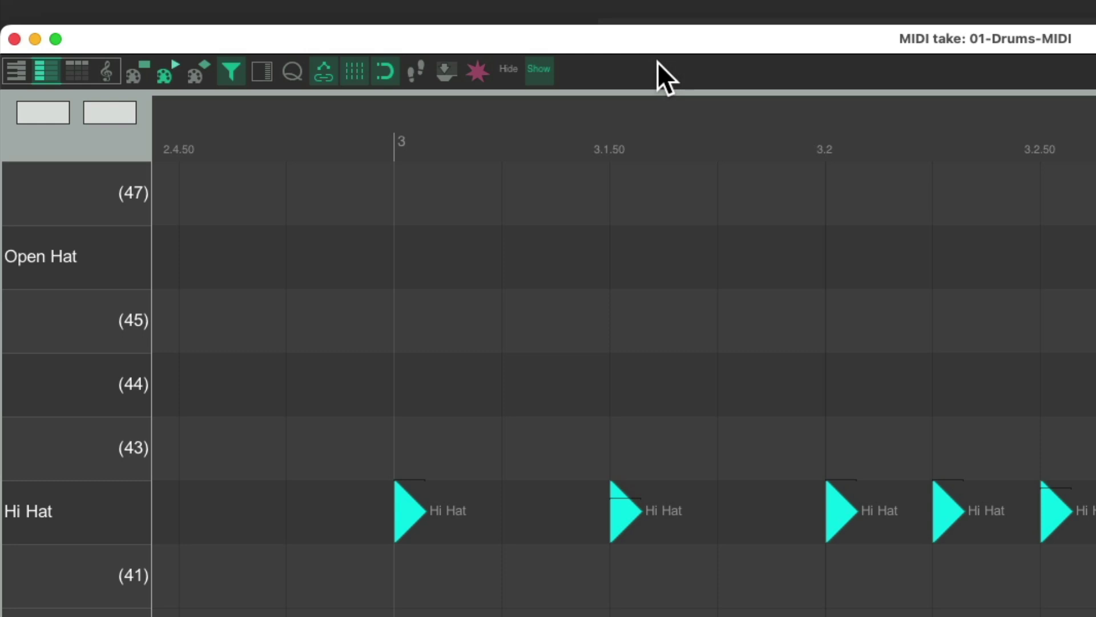
right_click(623, 66)
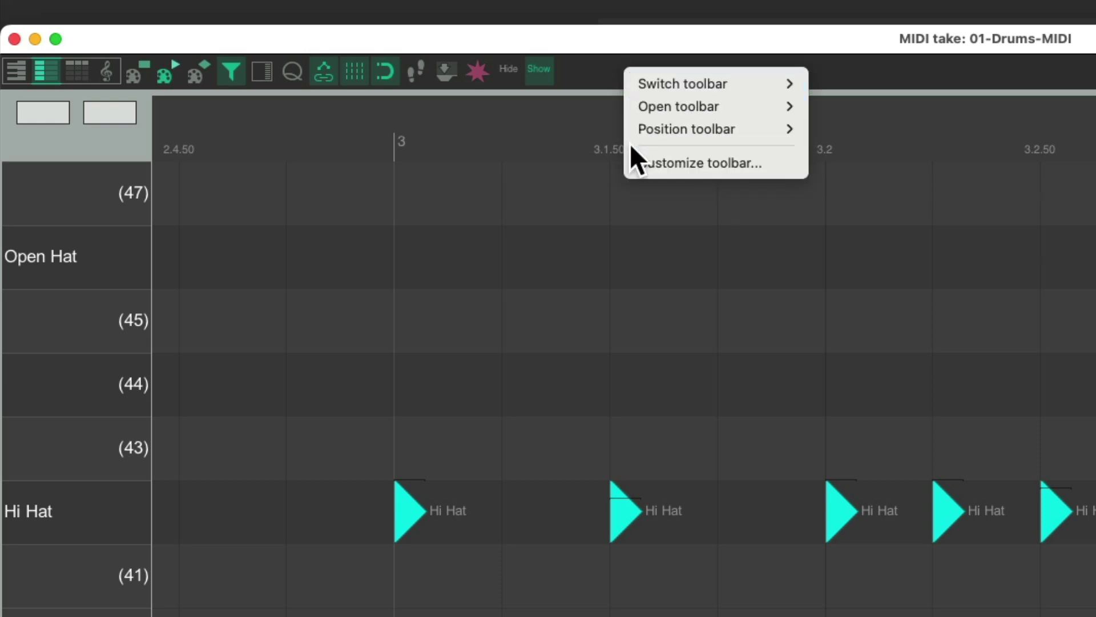
left_click(633, 162)
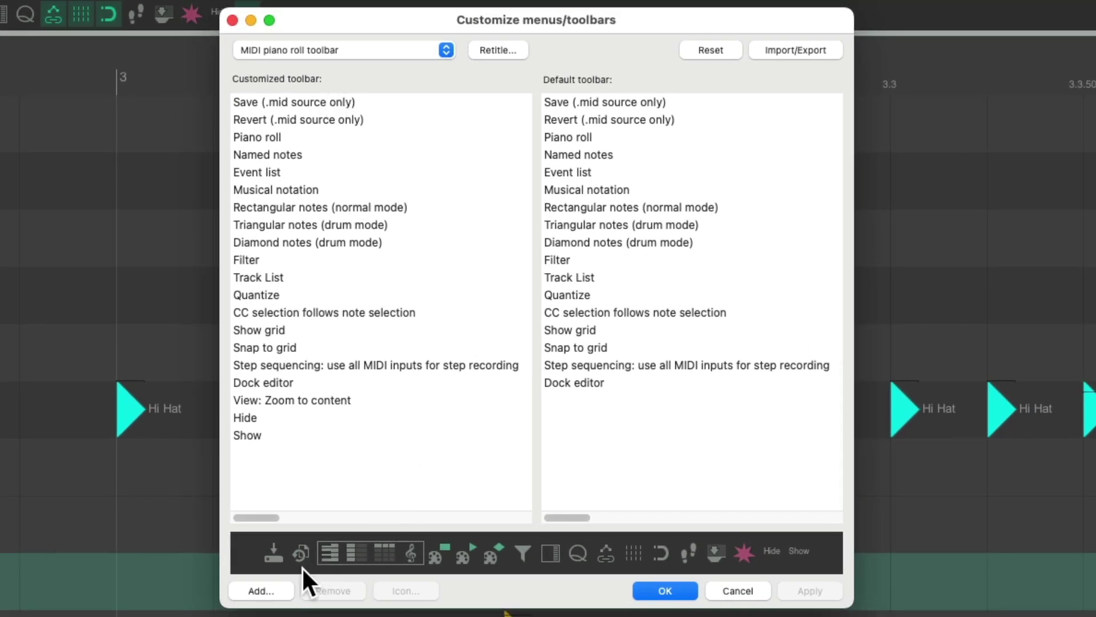
Step: Add the 'View: Show note names' action, found by filtering 'show names', to the toolbar list
left_click(267, 599)
type("show names")
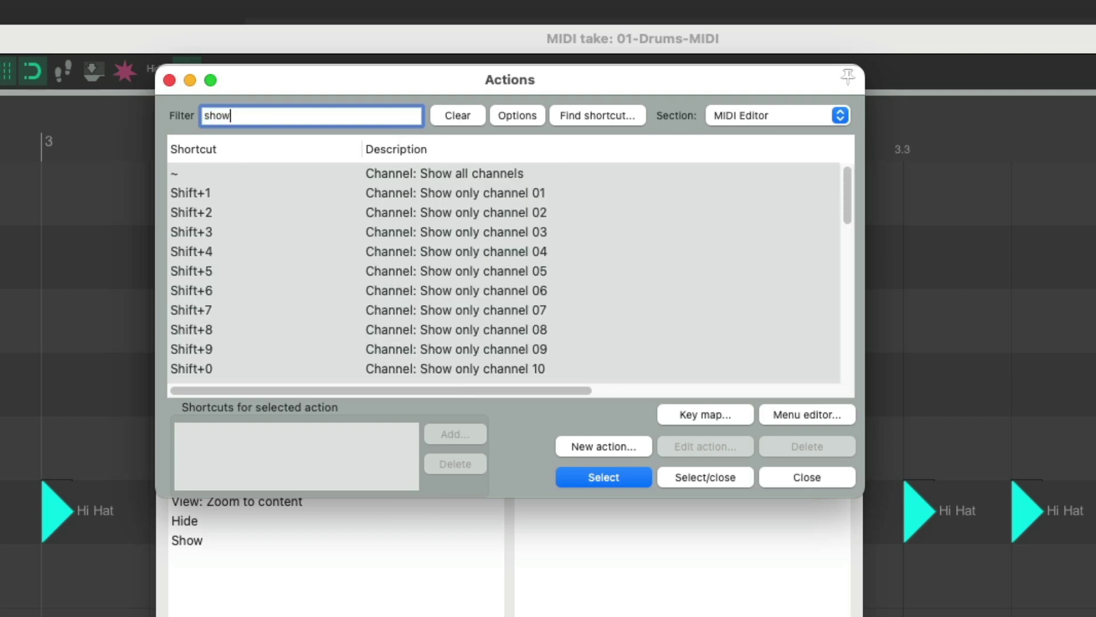
left_click(470, 191)
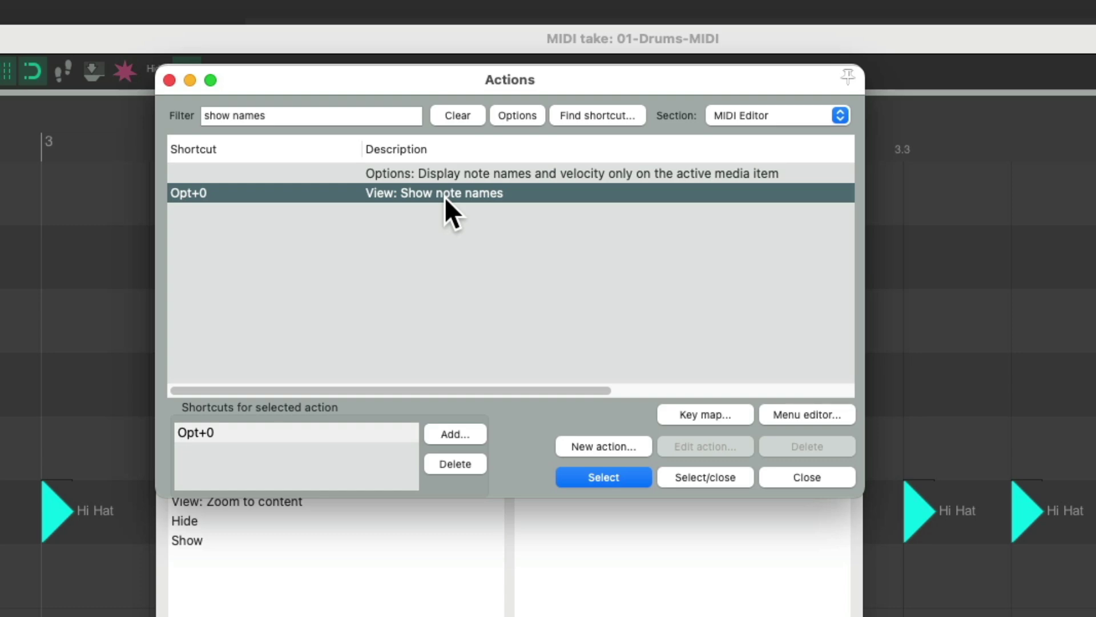
left_click(687, 477)
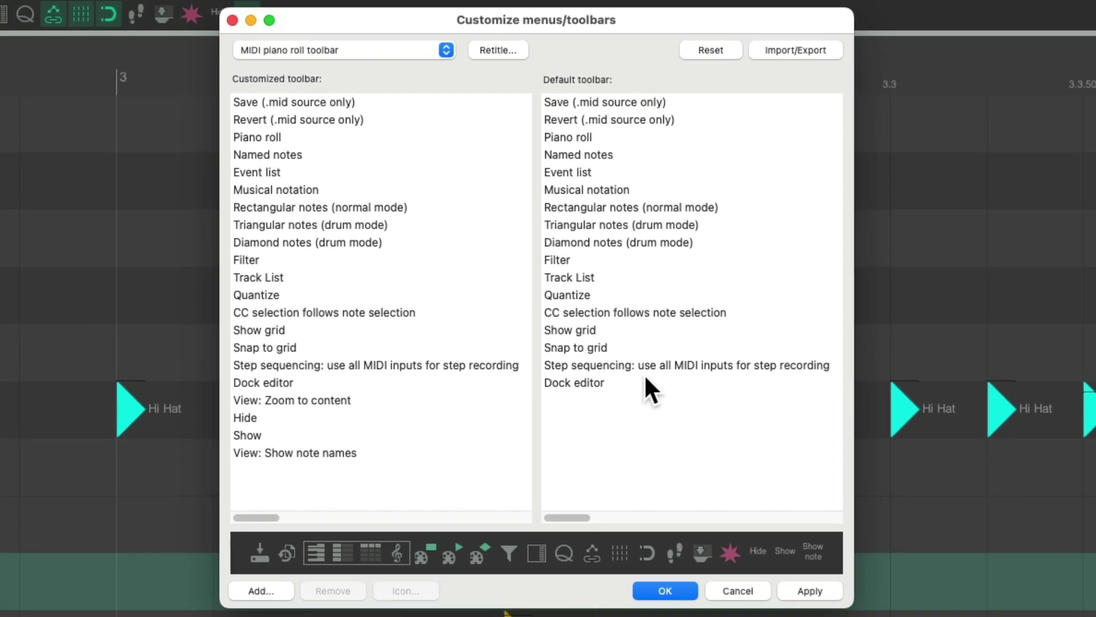
left_click(391, 454)
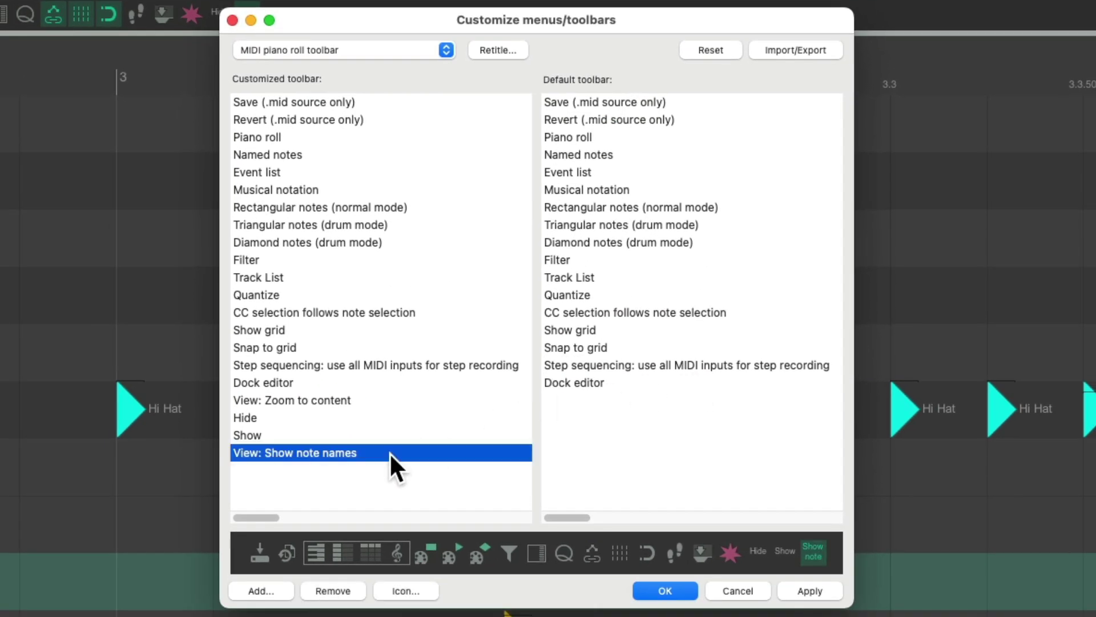
Step: Give the Show note names button the white toolbar_v3_xfade_off icon and save the toolbar
double_click(806, 548)
left_click(624, 411)
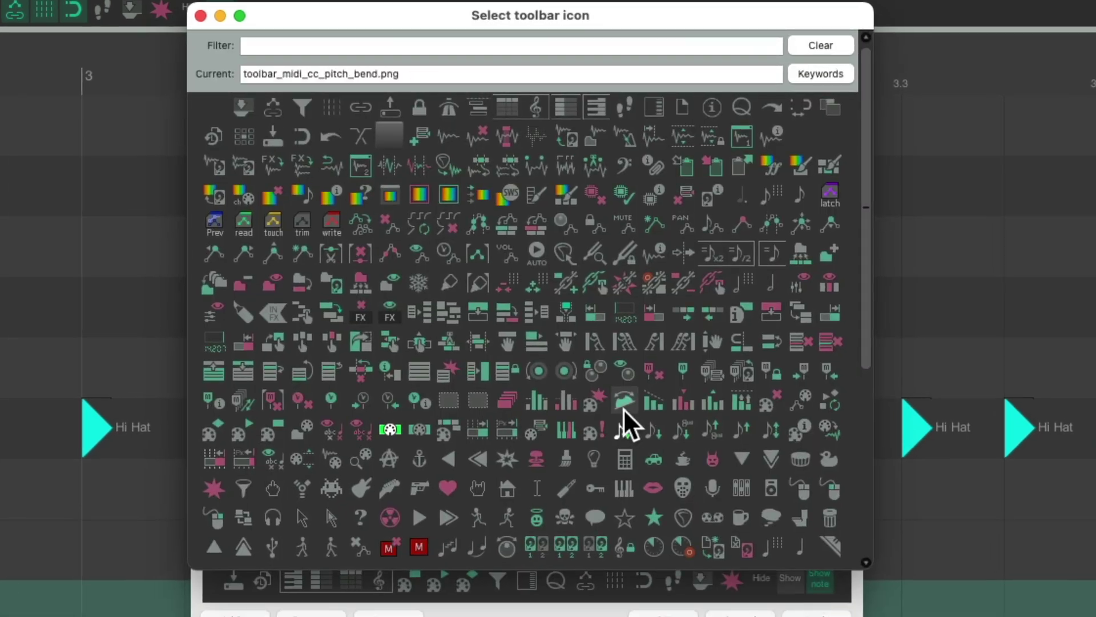
scroll(623, 411, "down", 5)
left_click(215, 492)
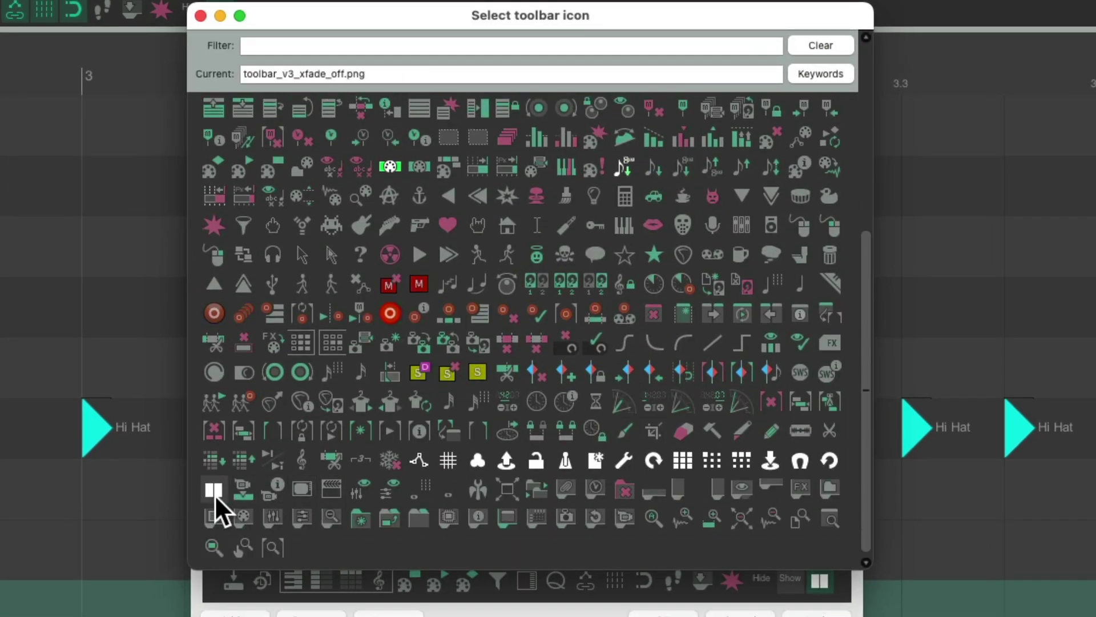
left_click(587, 557)
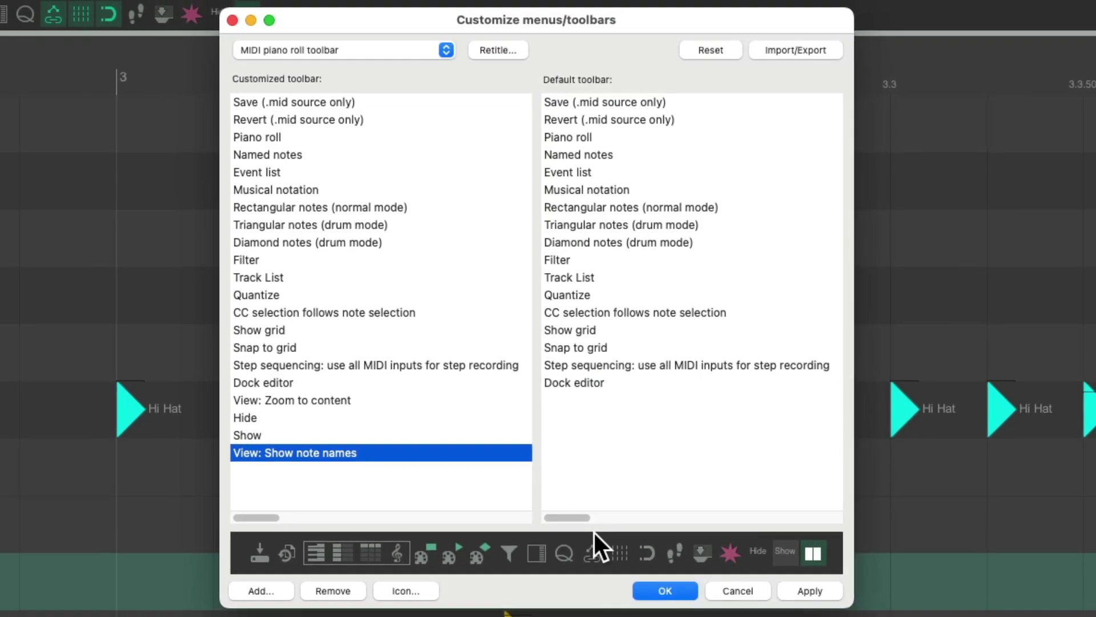
left_click(665, 590)
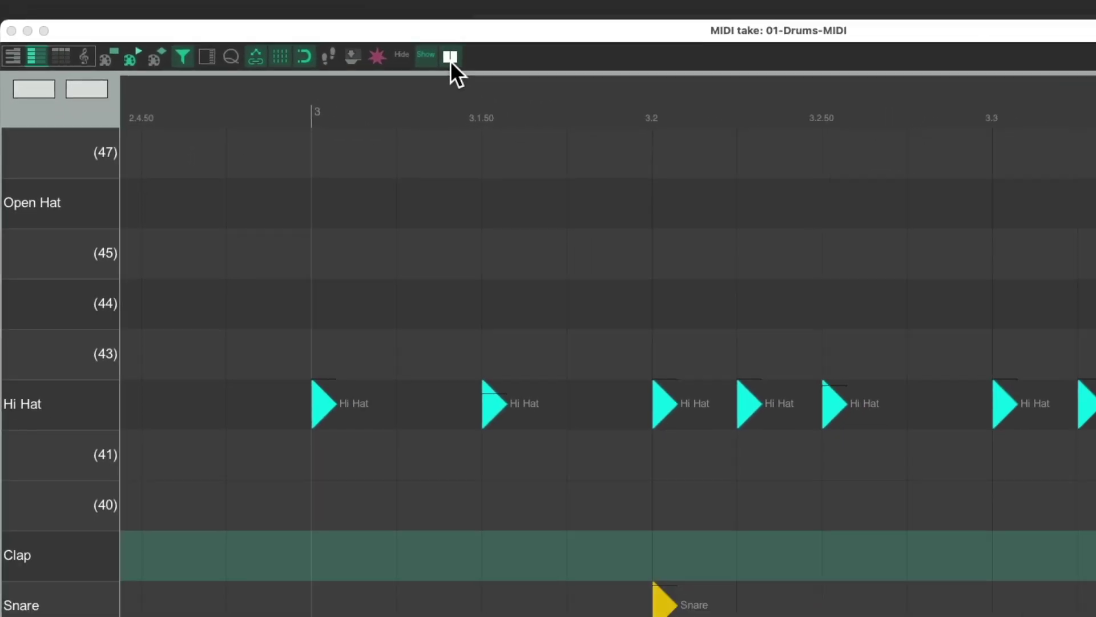
Step: Turn note names off, then try Hide, Zoom to content, Show and Hide again
left_click(371, 50)
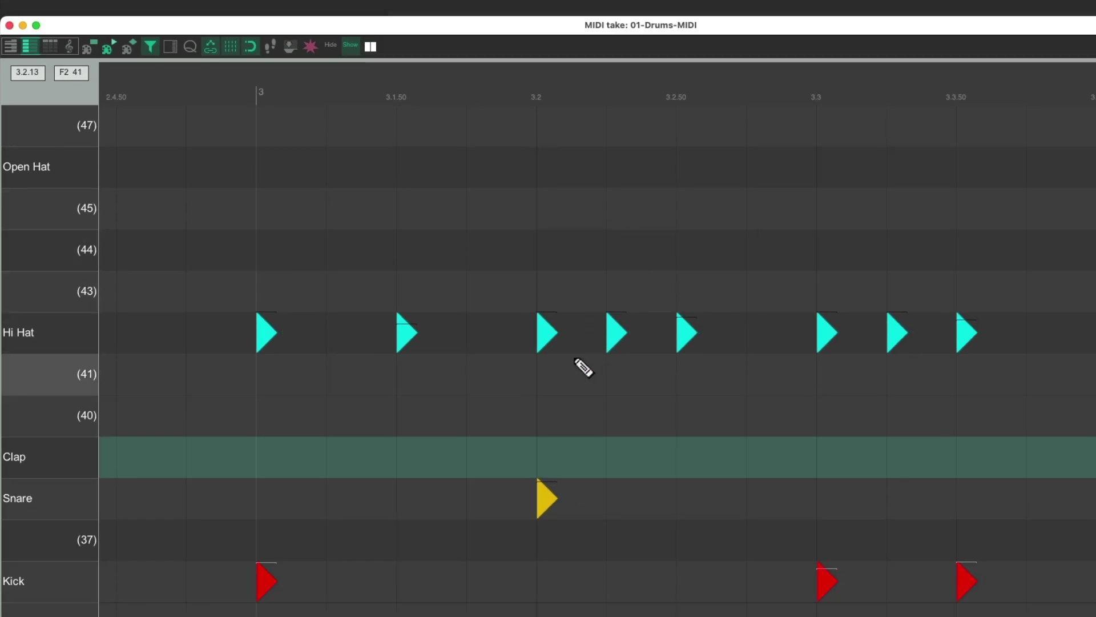
left_click(329, 48)
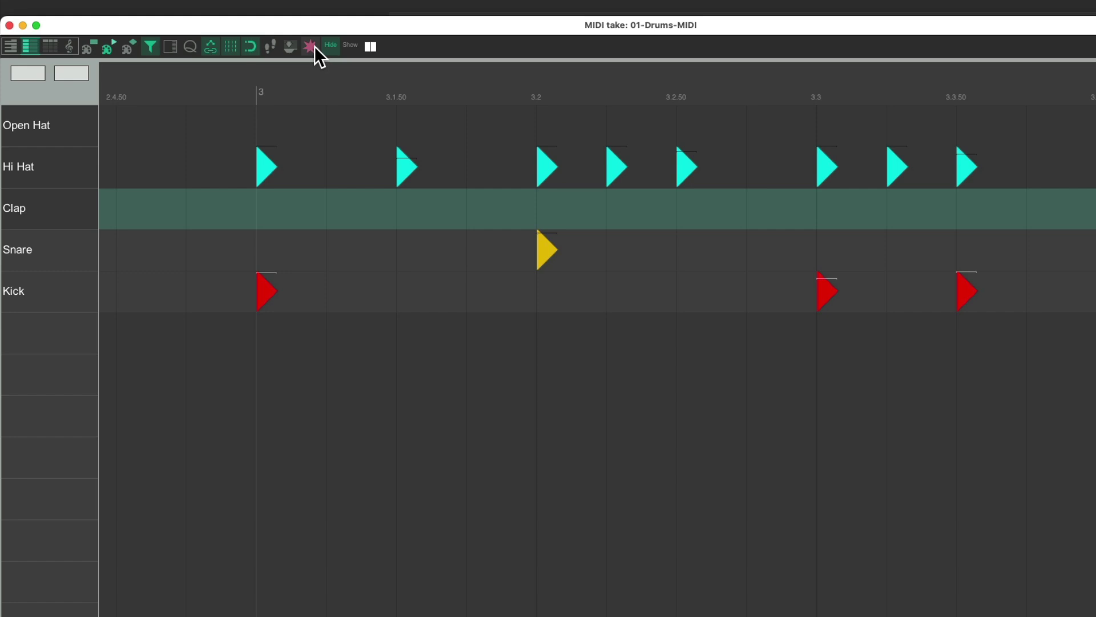
left_click(312, 46)
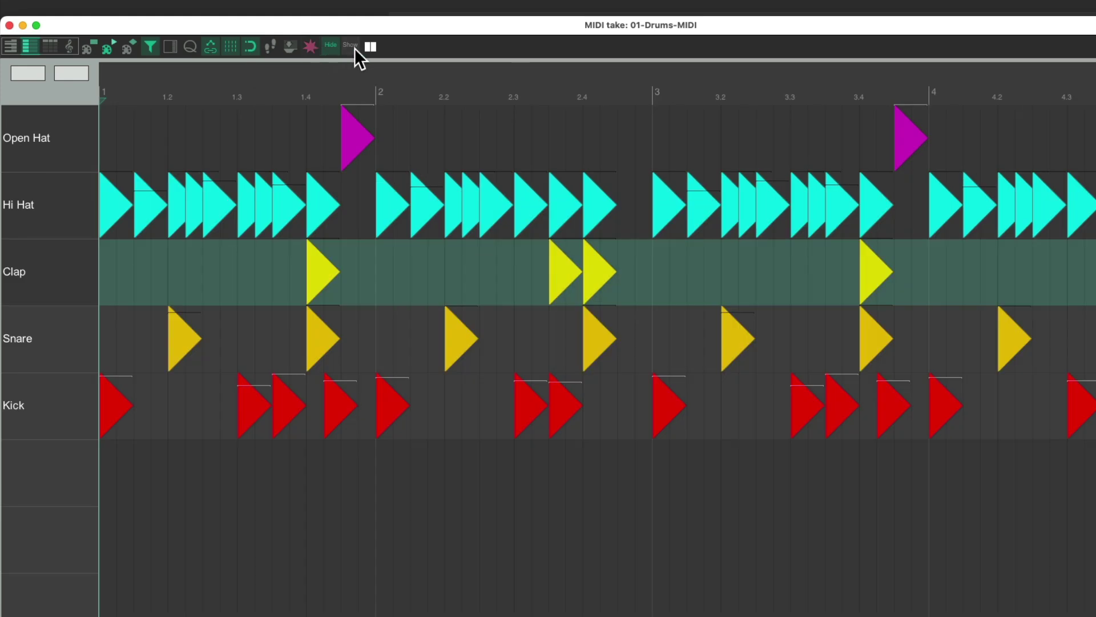
left_click(351, 46)
left_click(330, 46)
Step: Toggle the note-name labels on, off, and back on with the new button
left_click(366, 45)
scroll(540, 236, "up", 8)
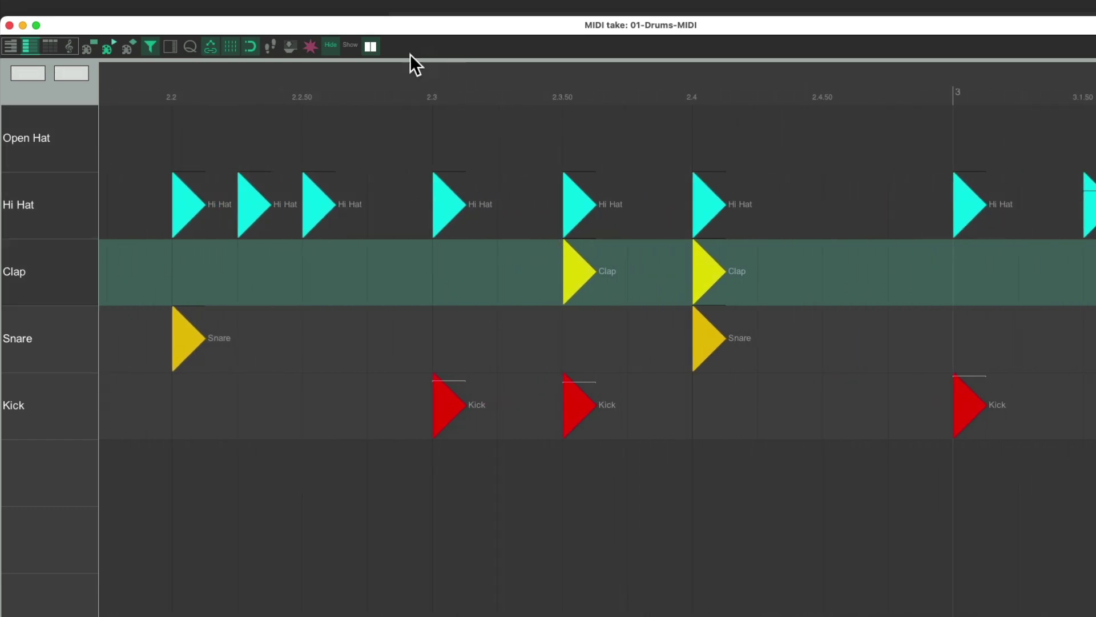
left_click(371, 46)
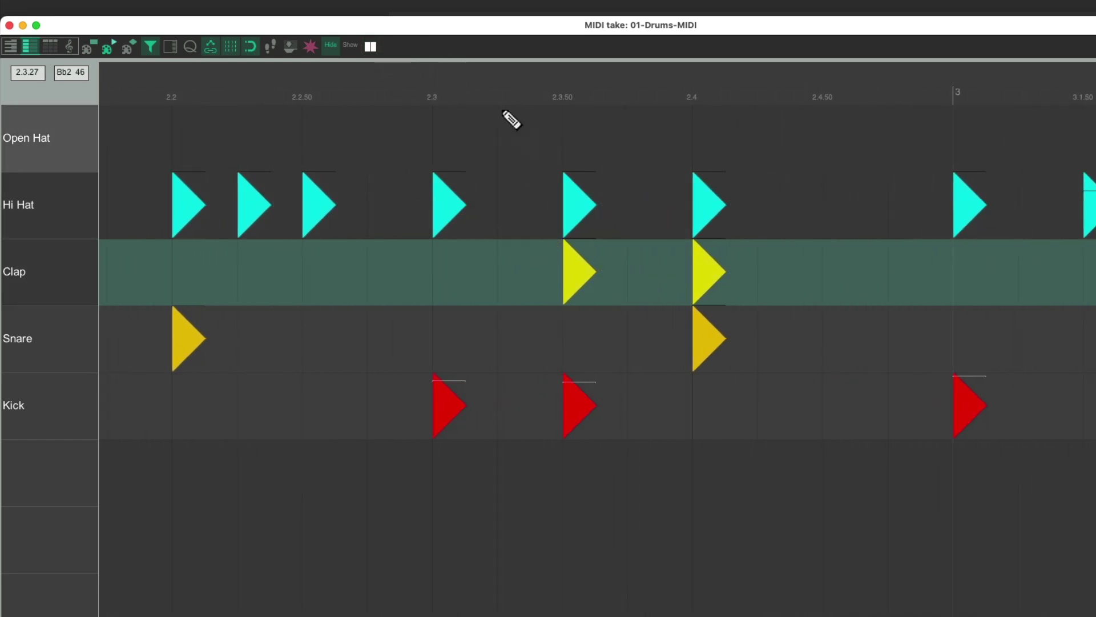
left_click(371, 47)
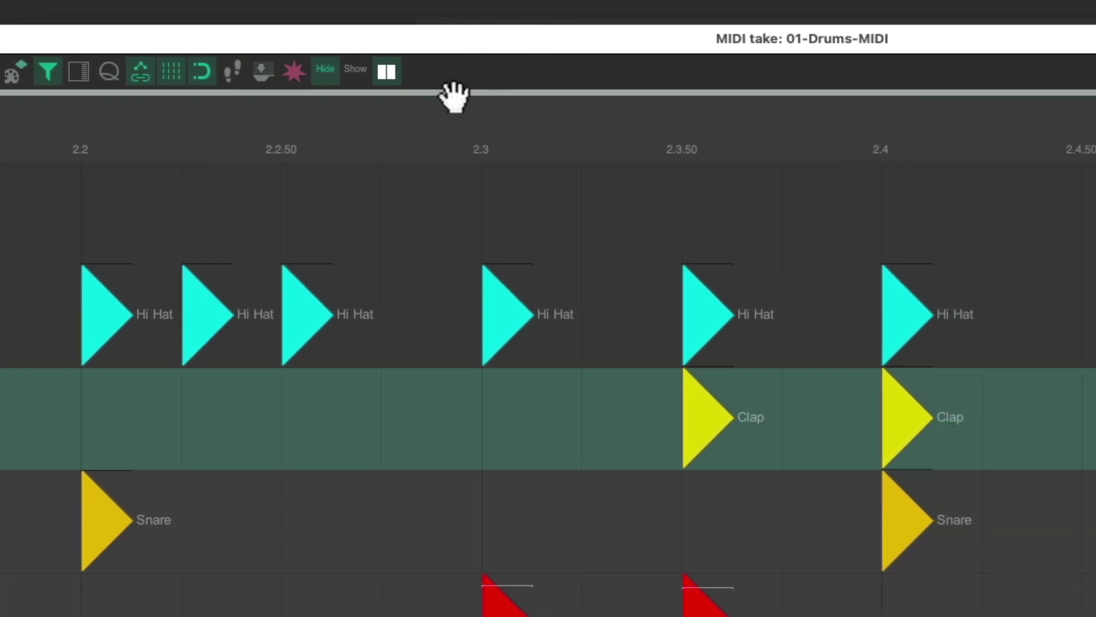
right_click(447, 81)
mouse_move(460, 101)
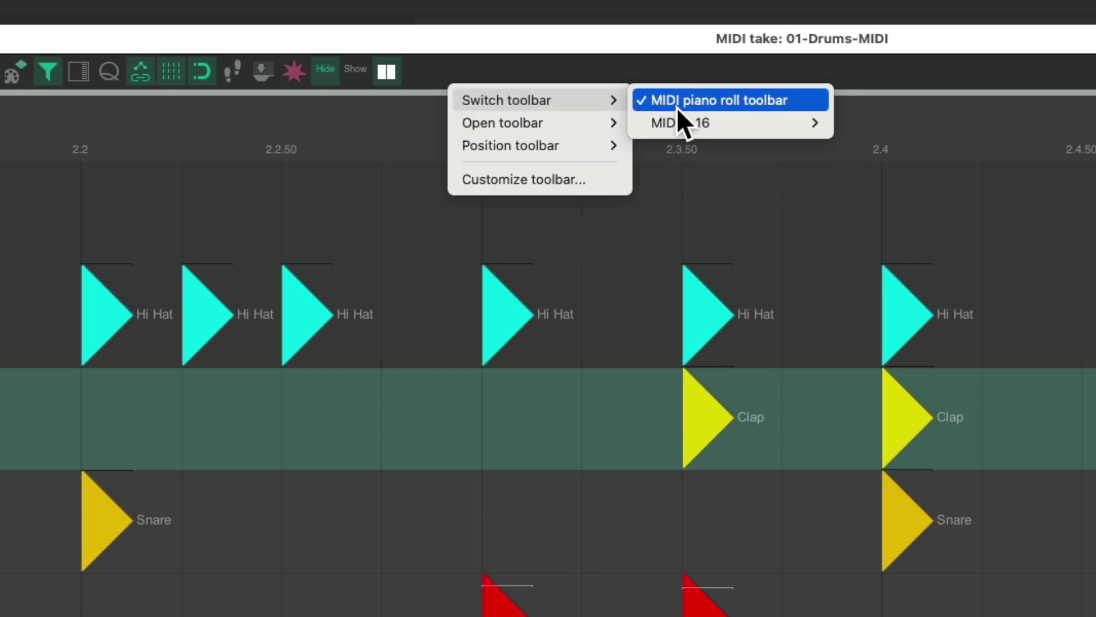
mouse_move(669, 122)
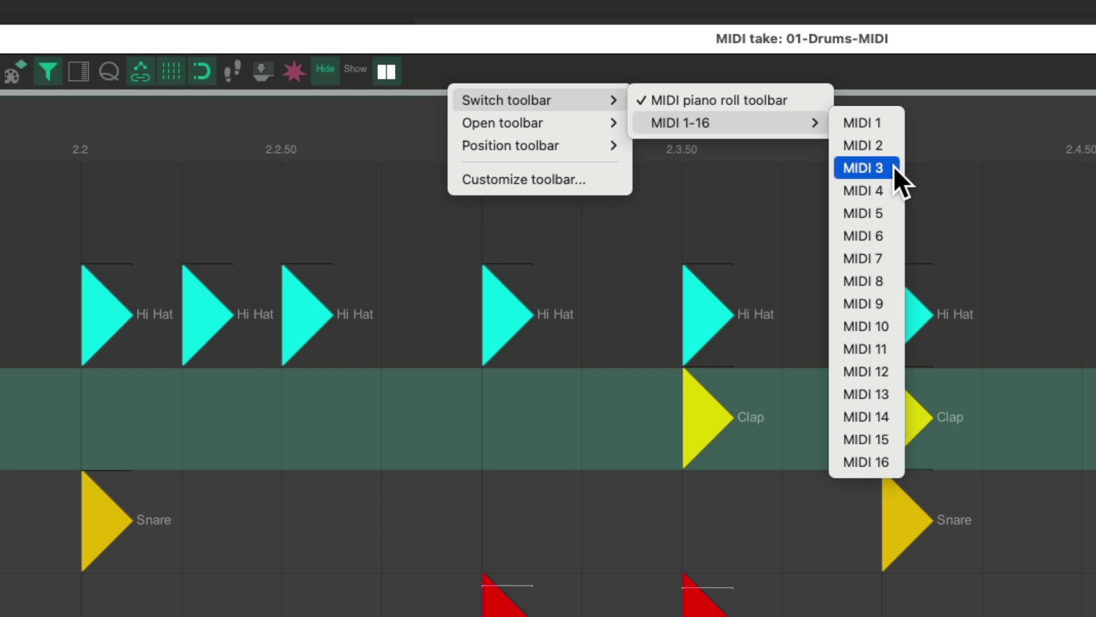
left_click(888, 124)
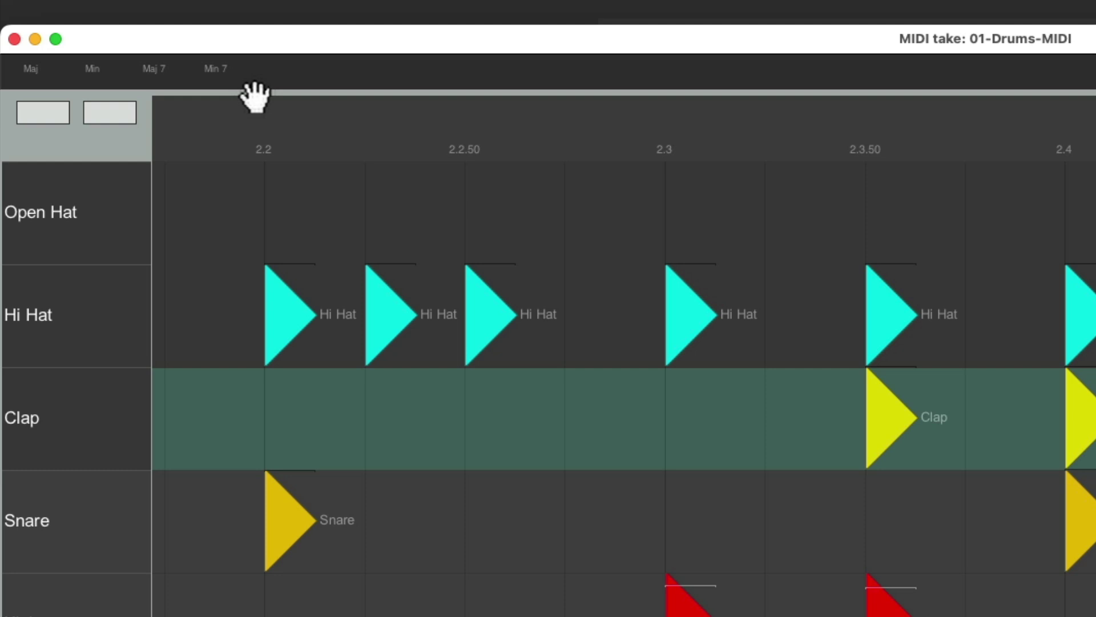
right_click(723, 81)
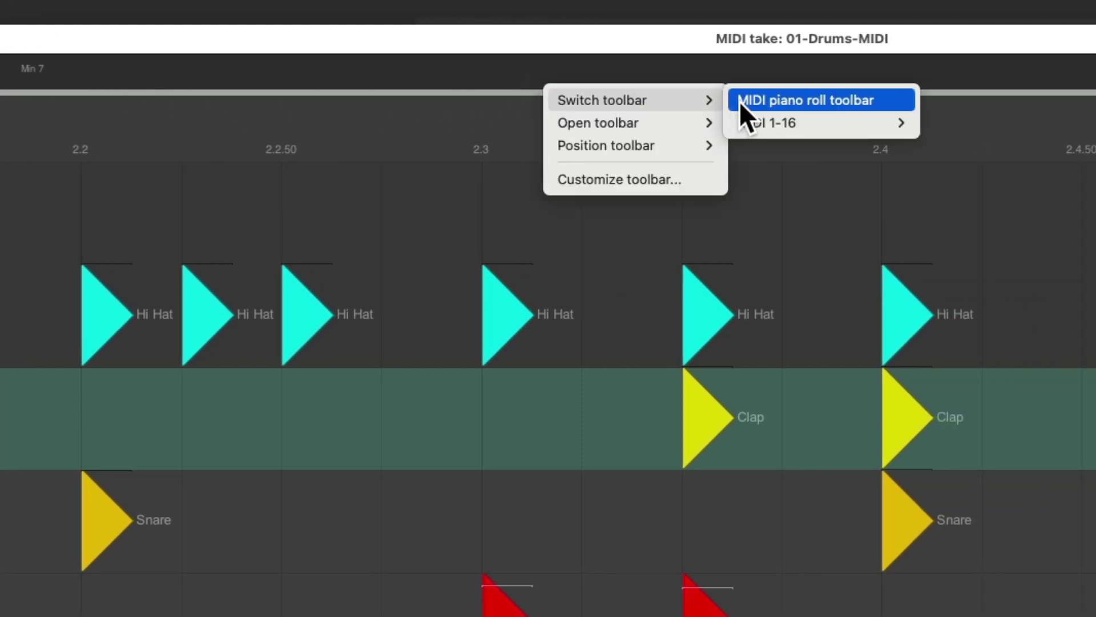
left_click(739, 101)
right_click(585, 71)
mouse_move(439, 112)
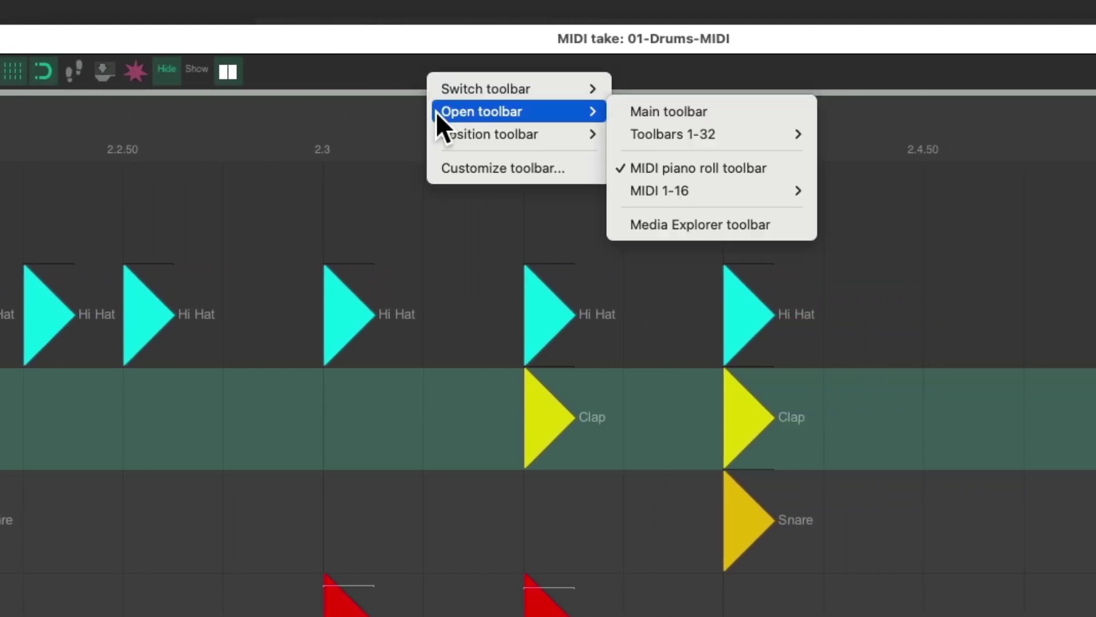
mouse_move(679, 191)
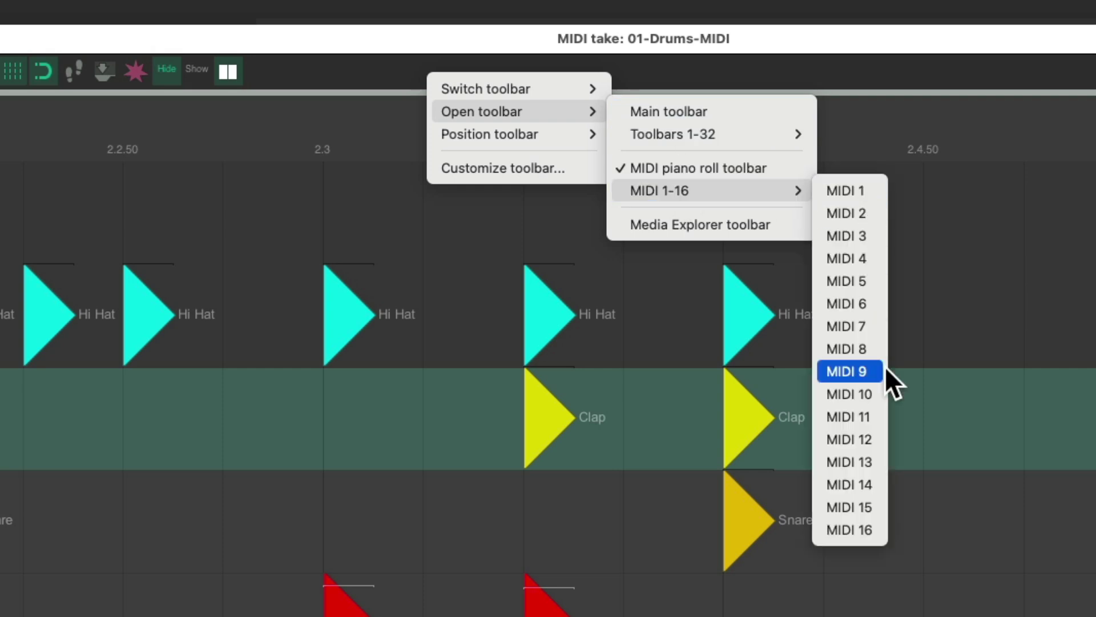
left_click(868, 190)
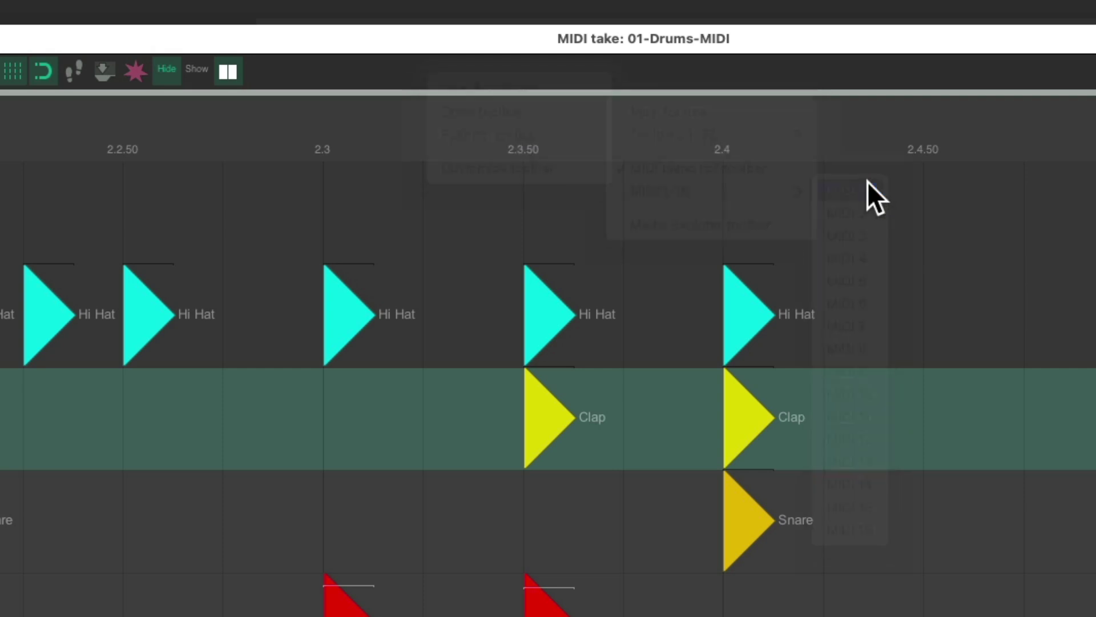
left_click_drag(741, 239, 804, 262)
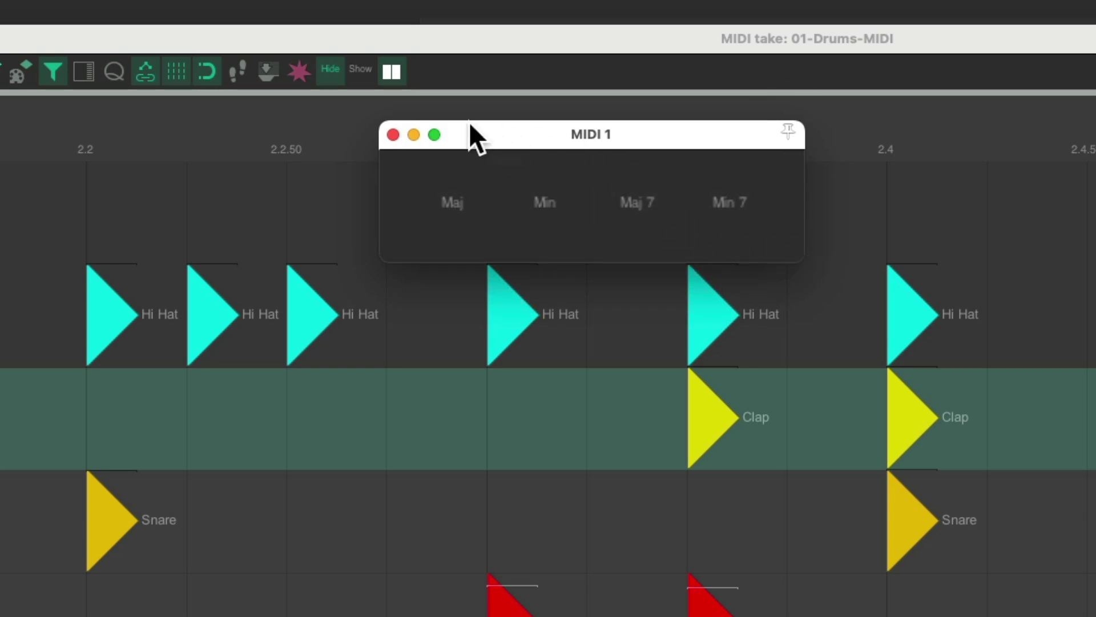
left_click(393, 134)
right_click(506, 78)
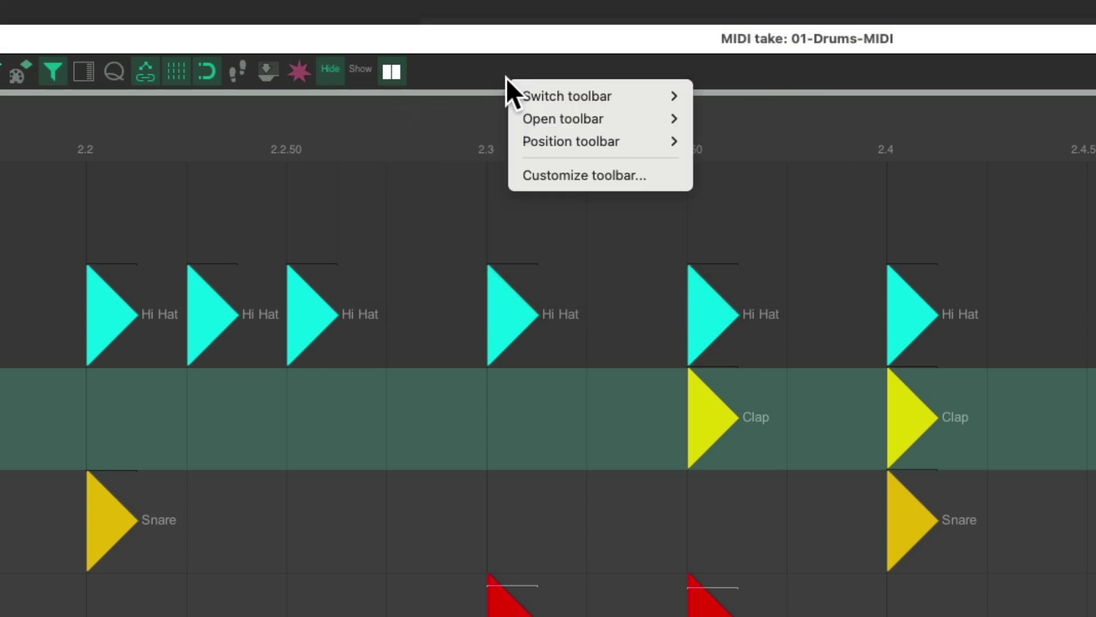
Step: Float the piano roll toolbar in its own window and move it over the note grid
mouse_move(514, 139)
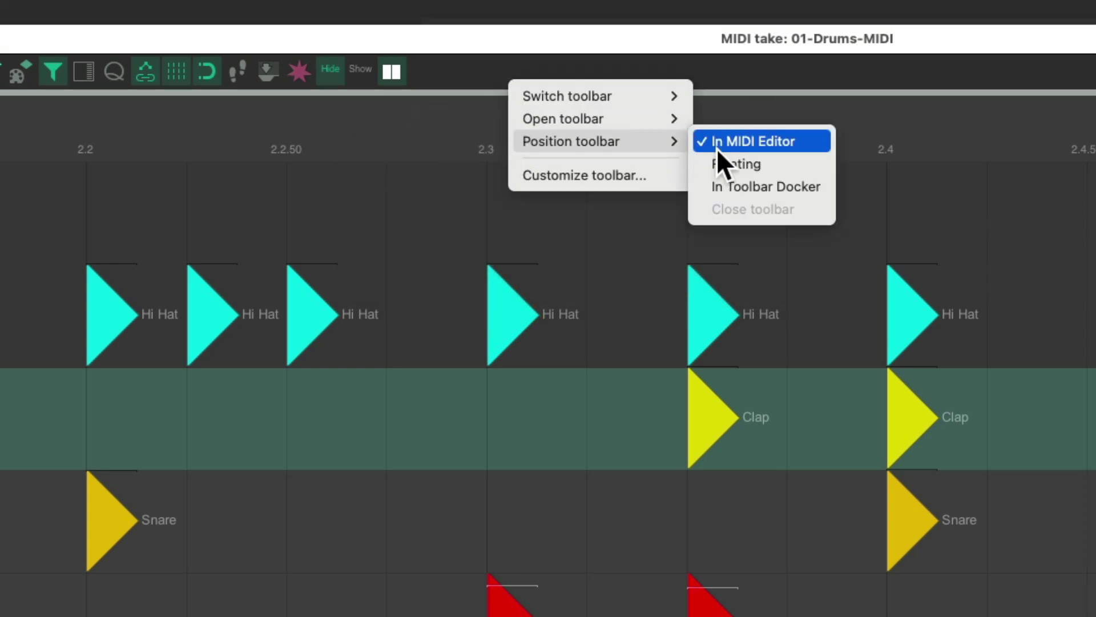
left_click(718, 165)
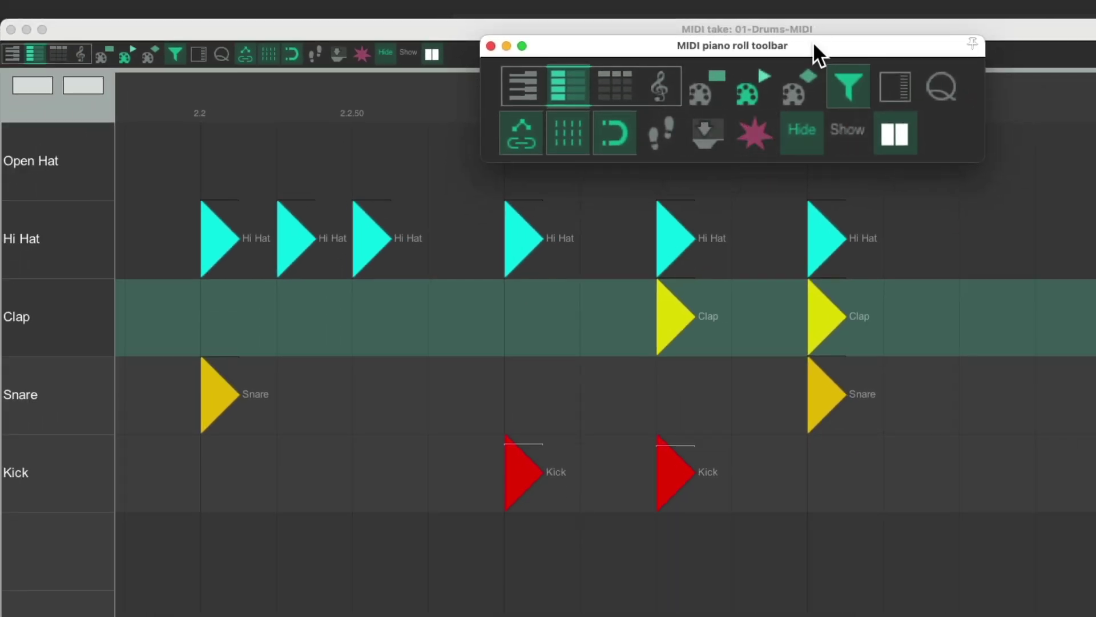
left_click_drag(812, 44, 680, 61)
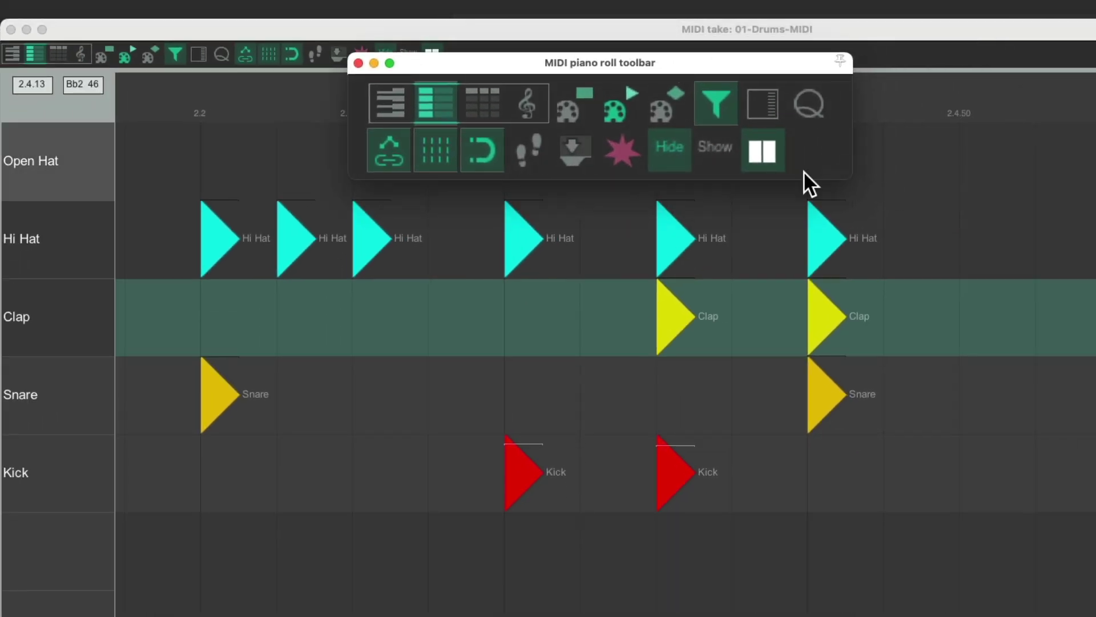
Step: From the floating toolbar, use Zoom to content, Show, Hide, and toggle note names off and on
left_click(610, 150)
left_click(715, 149)
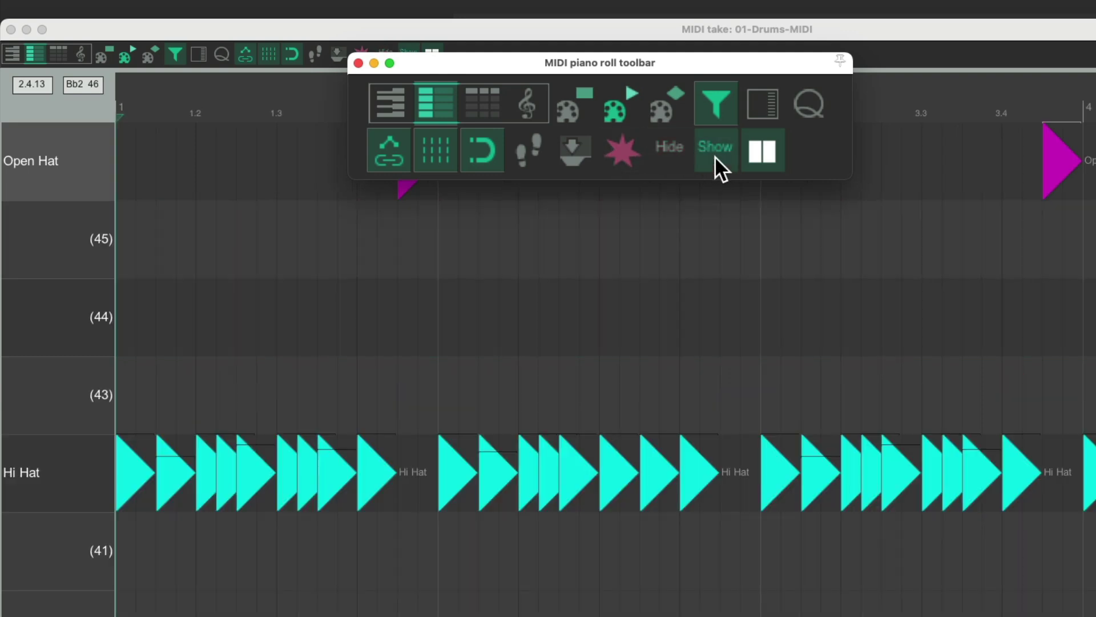
left_click(673, 155)
left_click(754, 152)
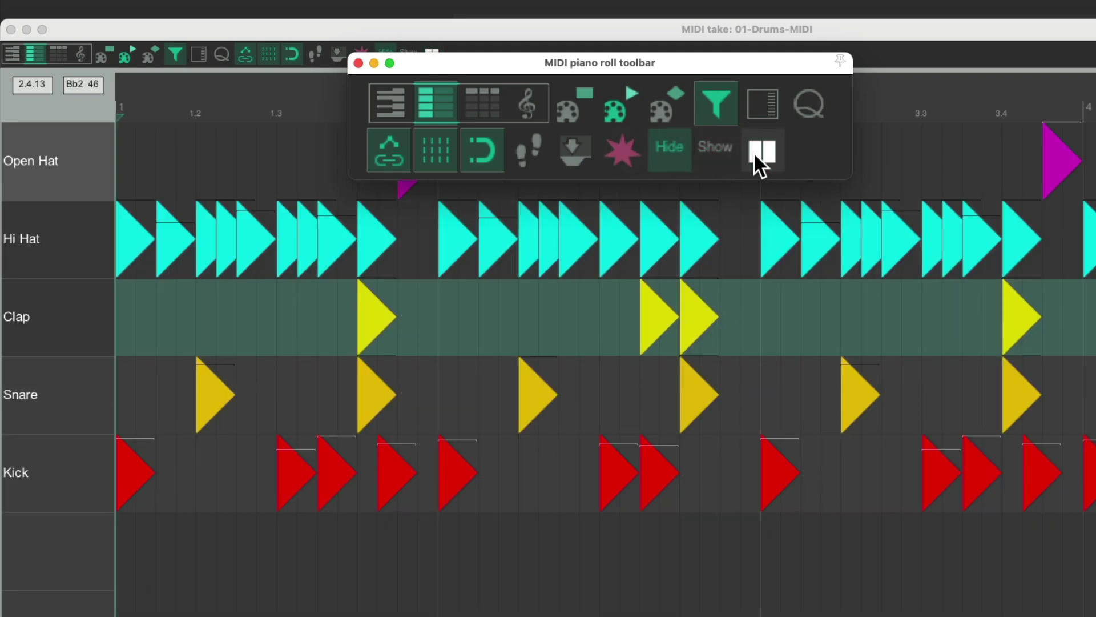
left_click(754, 152)
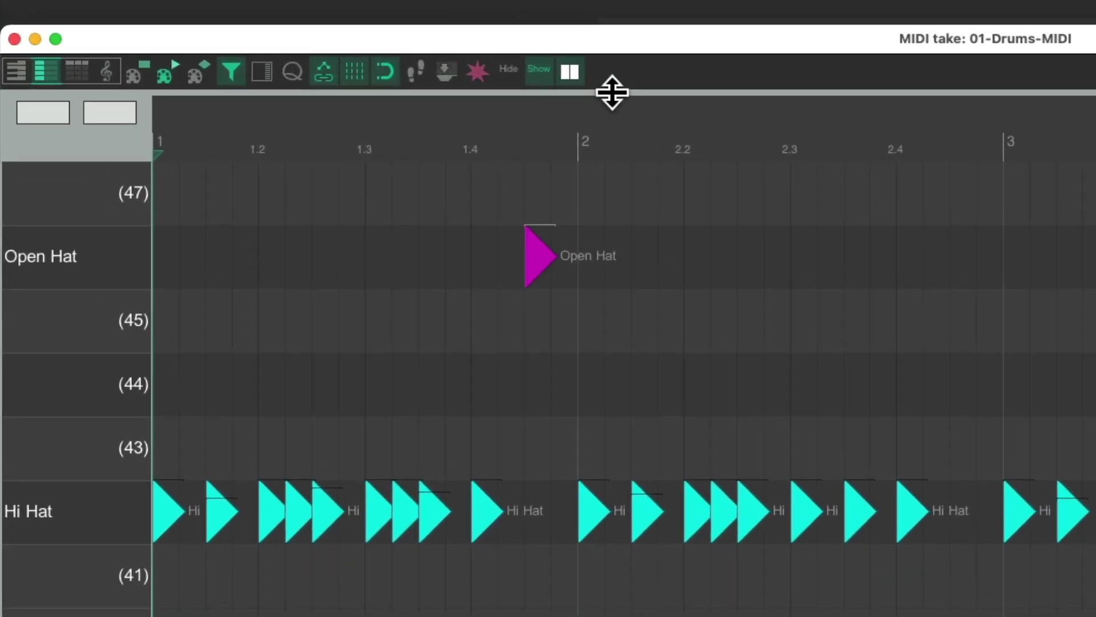
Step: Apply 'Reset current menu/toolbar to default' in Customize toolbar and confirm with OK
right_click(653, 67)
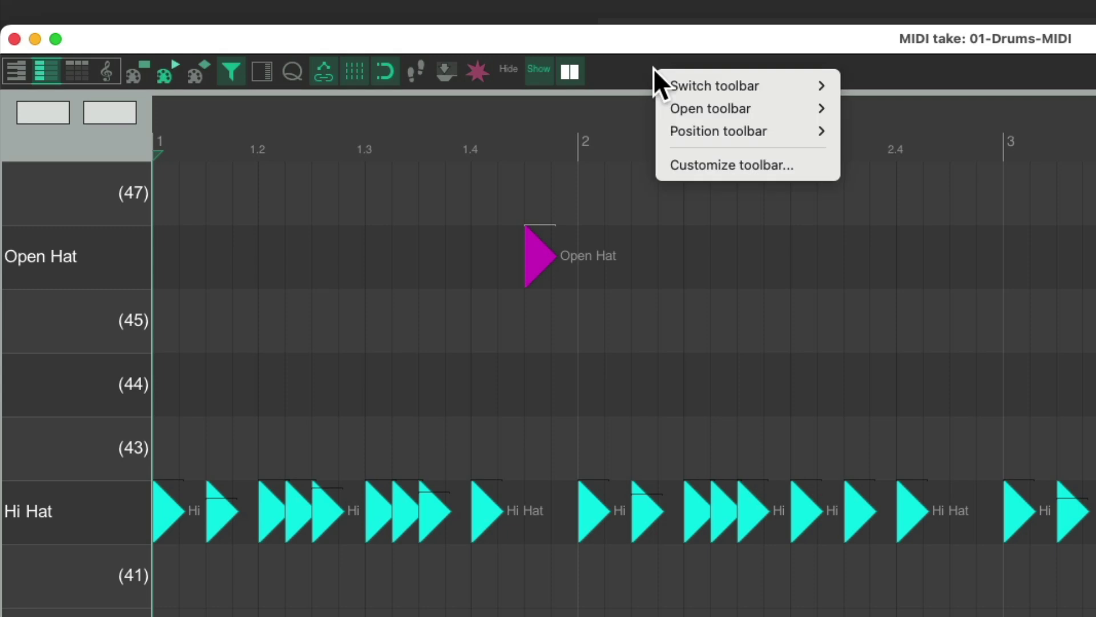
left_click(674, 165)
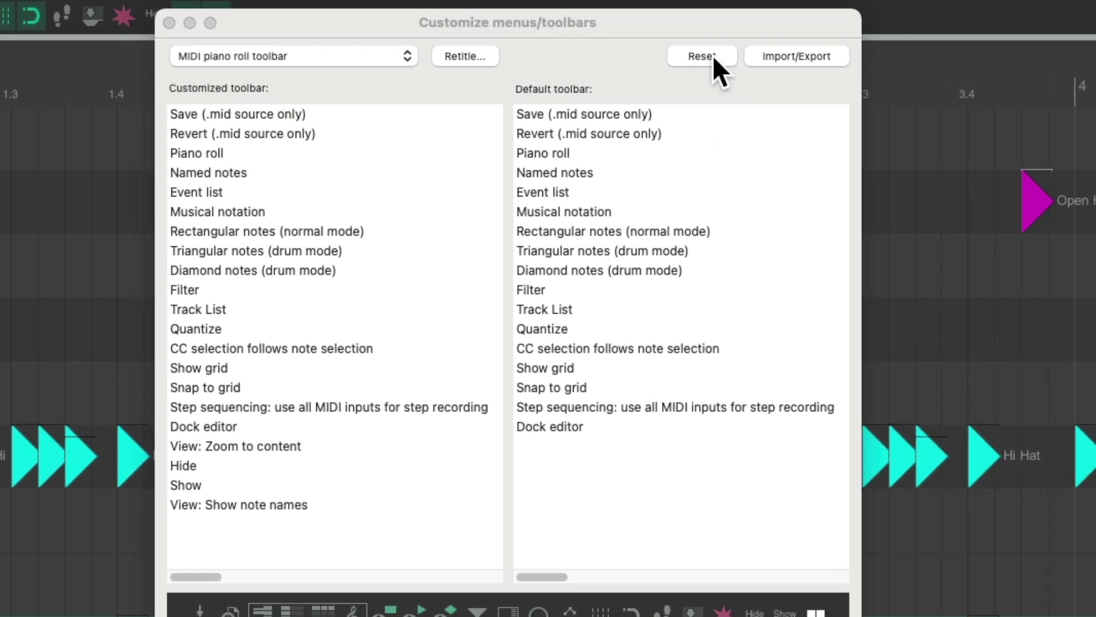
left_click(713, 55)
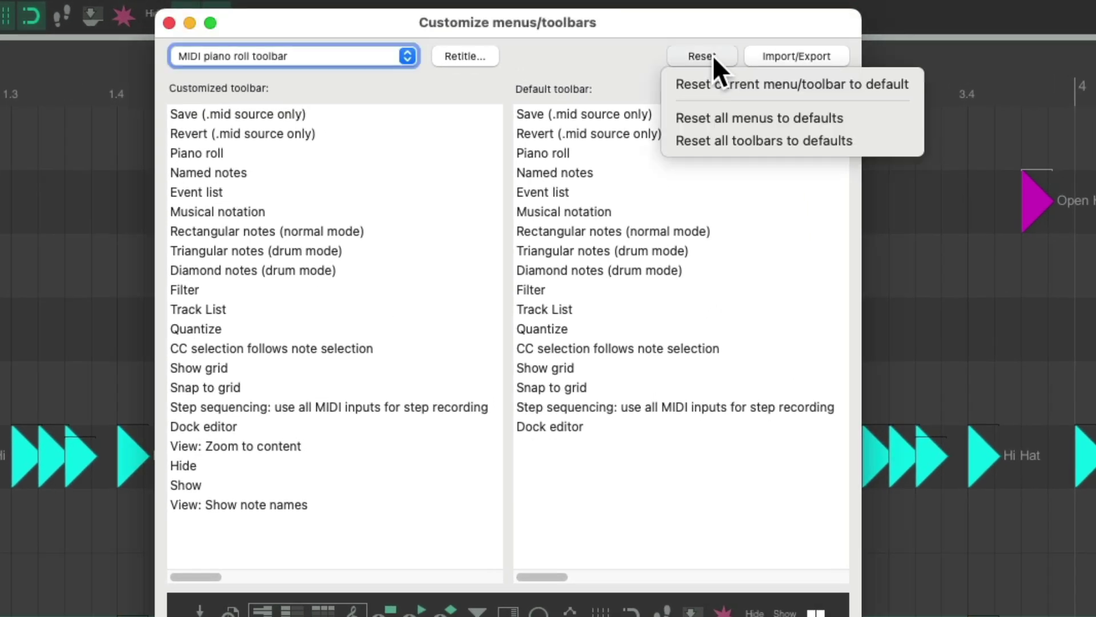
left_click(735, 84)
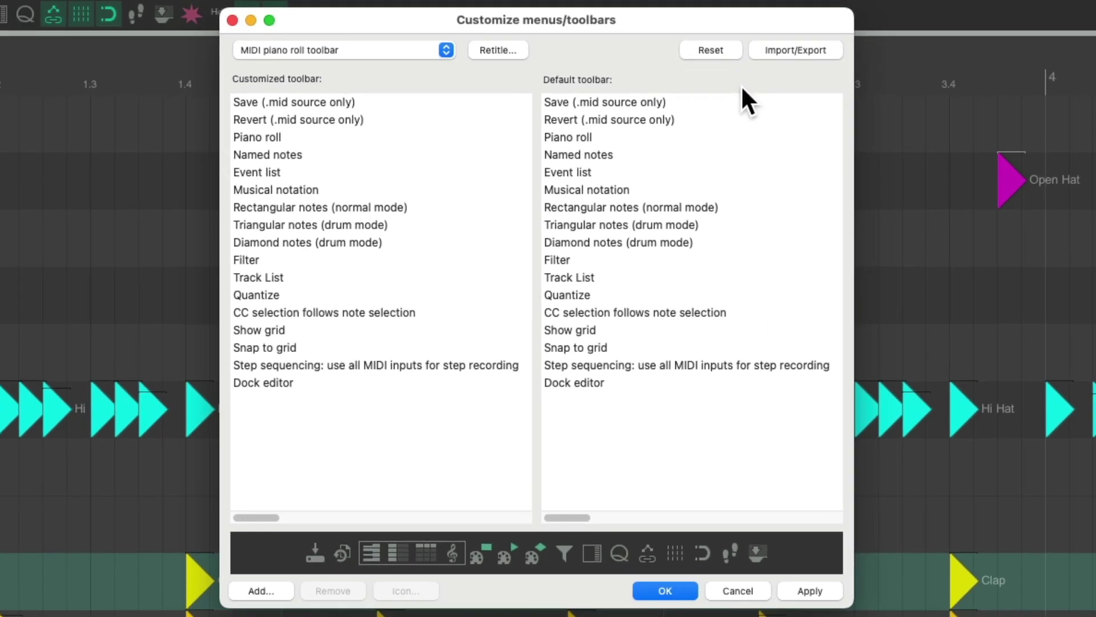
left_click(672, 586)
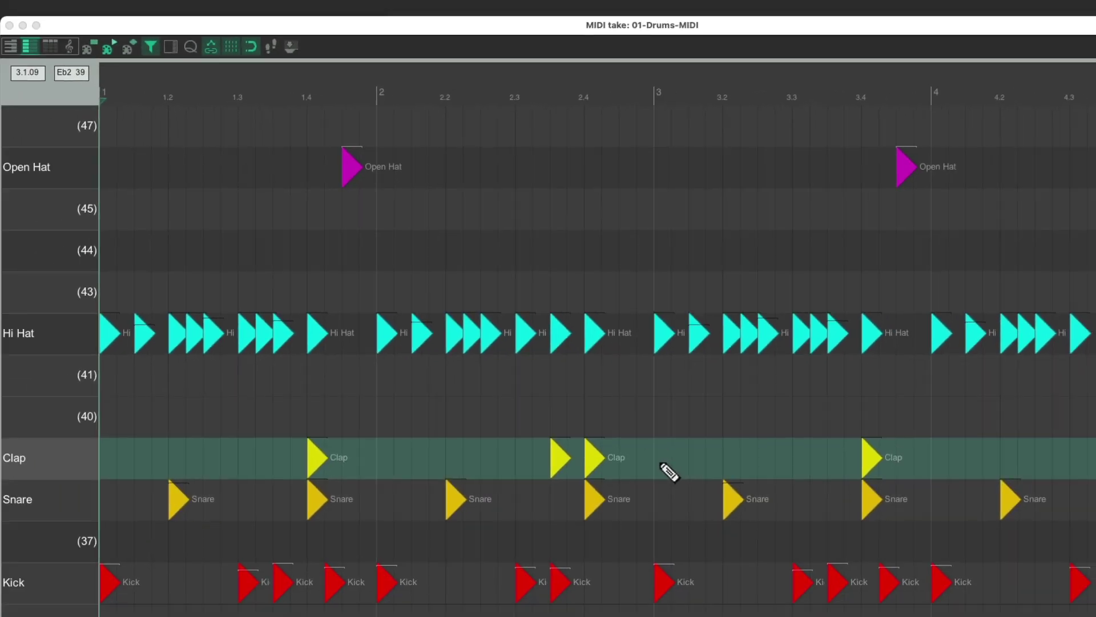